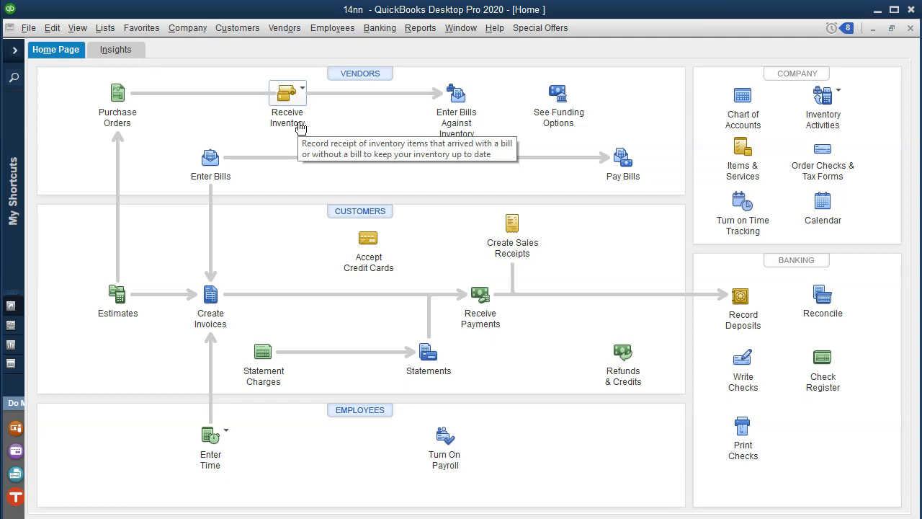
Switch to QuickBooks Online and start a new invoice for the customer Eric Music.
click(219, 319)
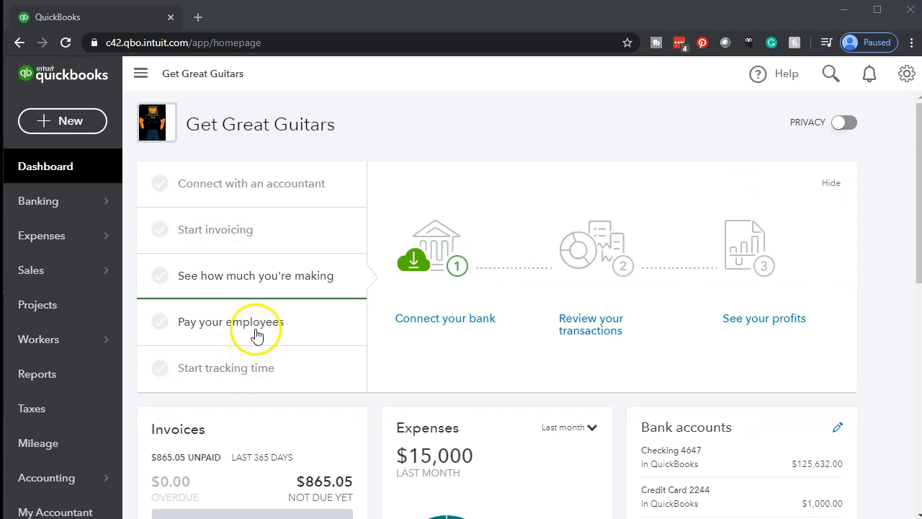
click(67, 121)
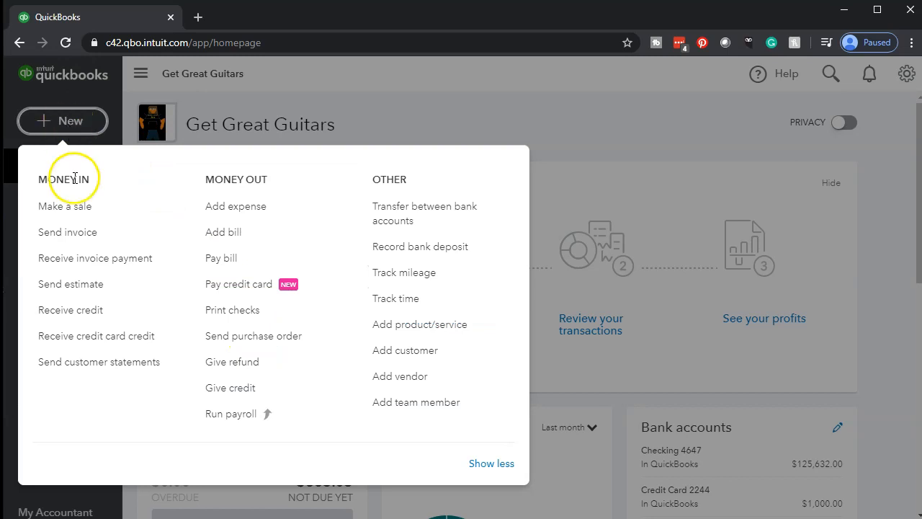
click(94, 235)
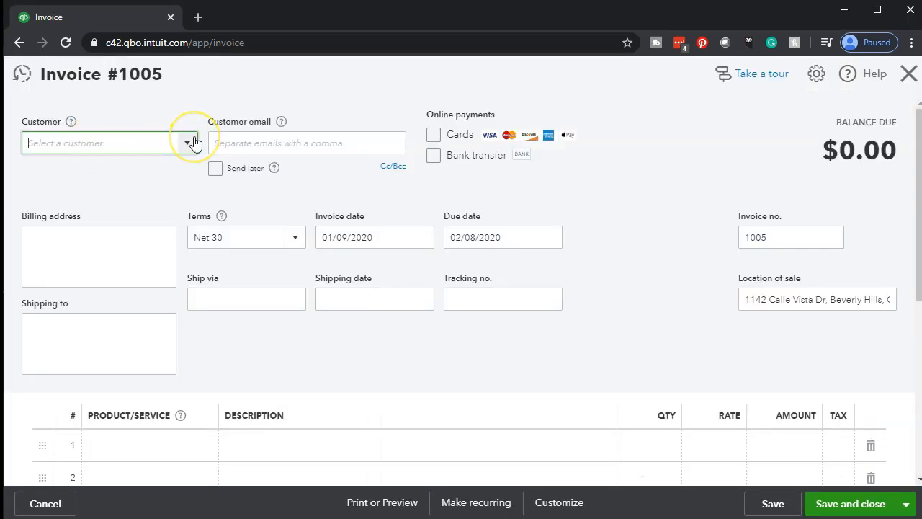
click(189, 143)
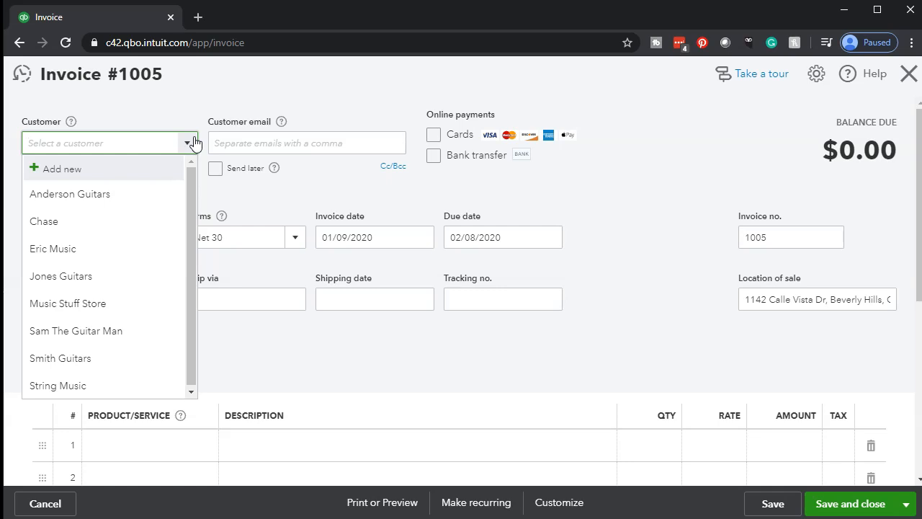
text(Eric Music)
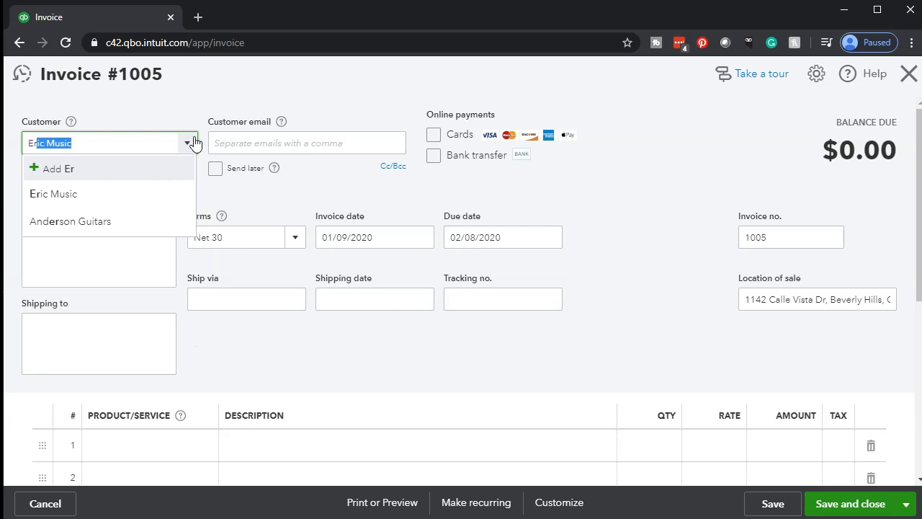
key(Tab)
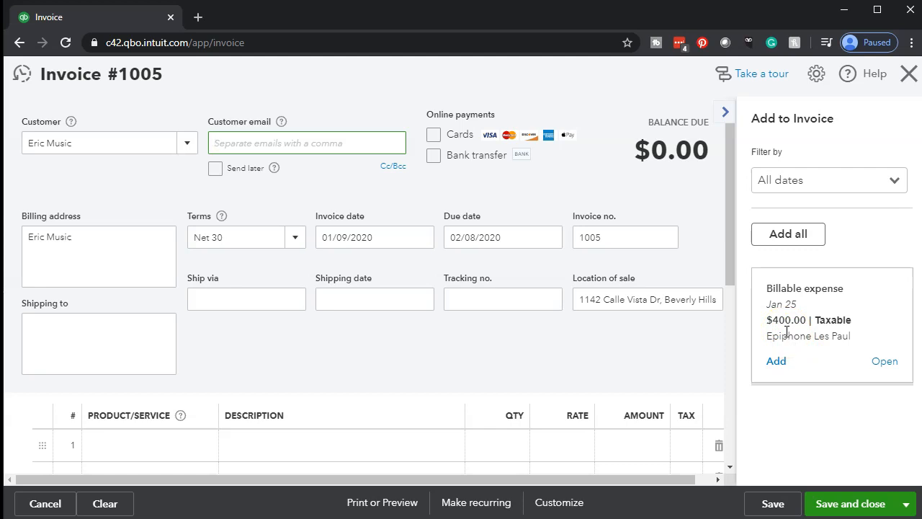
Add the billable Epiphone Les Paul expense to the invoice as its first line.
click(776, 361)
scroll(462, 351, down, 2)
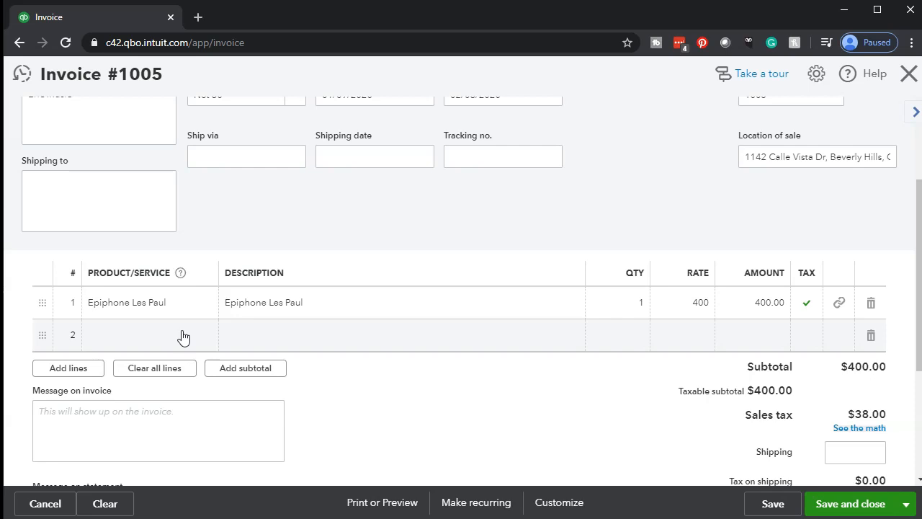
click(654, 328)
click(227, 303)
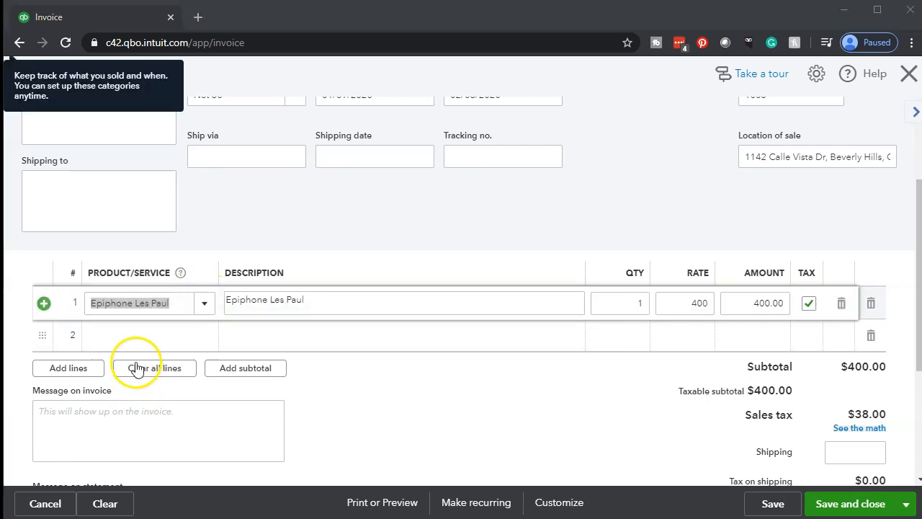
Add Epiphone Les Paul as the product on the second invoice line.
click(132, 346)
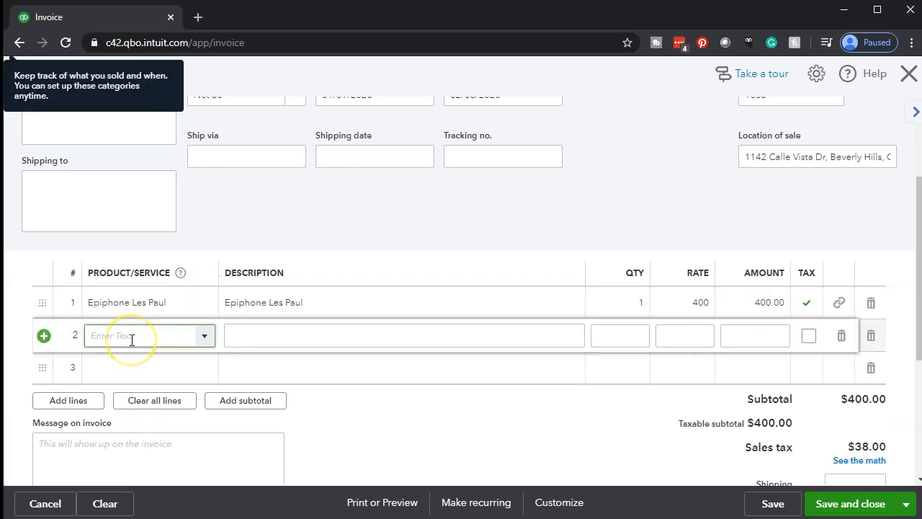
text(Epiphone Les Paul)
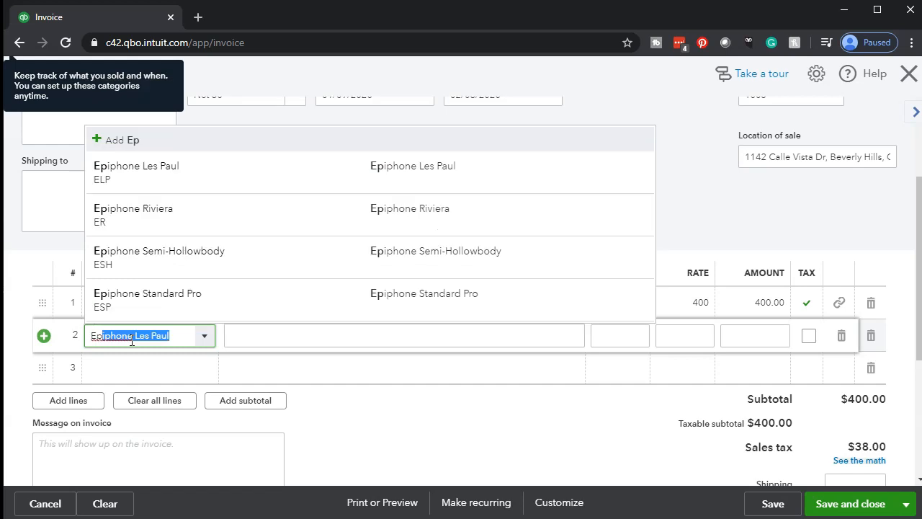
key(Tab)
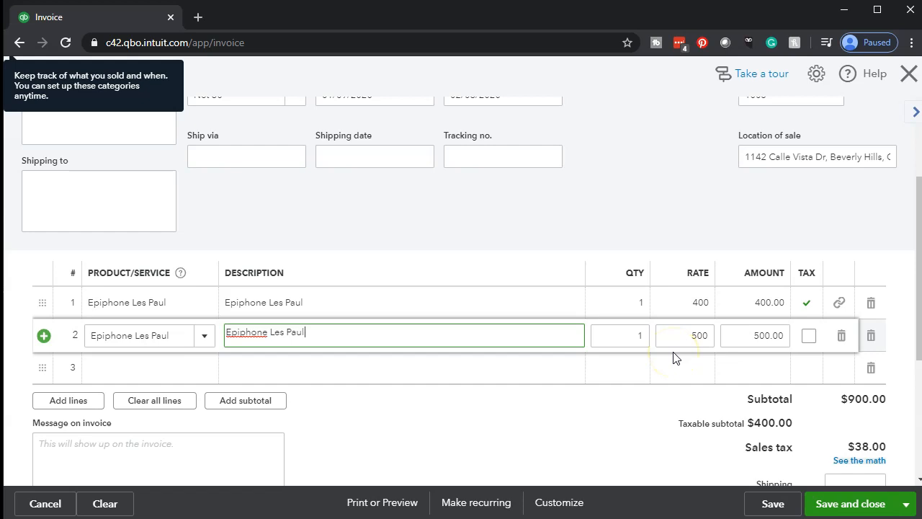
Set the rate of the first Epiphone Les Paul line to 500 and delete the second line.
click(679, 307)
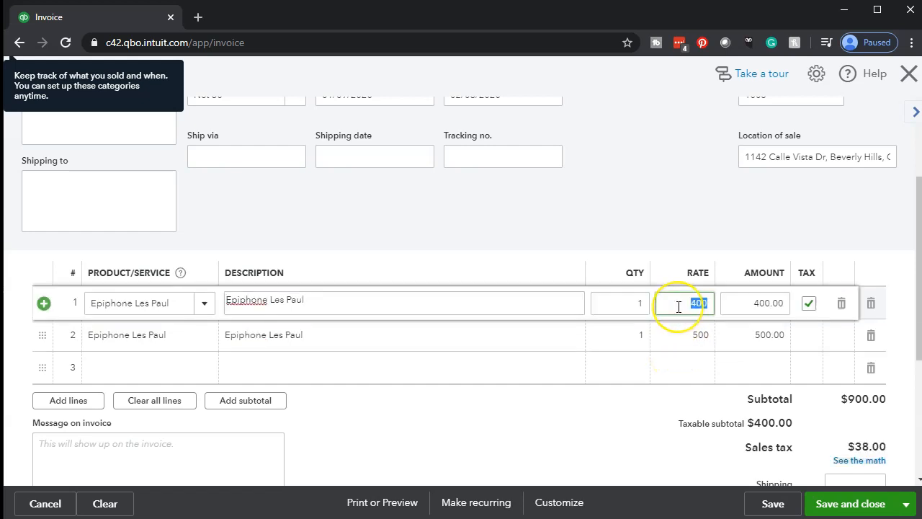
text(500)
key(Tab)
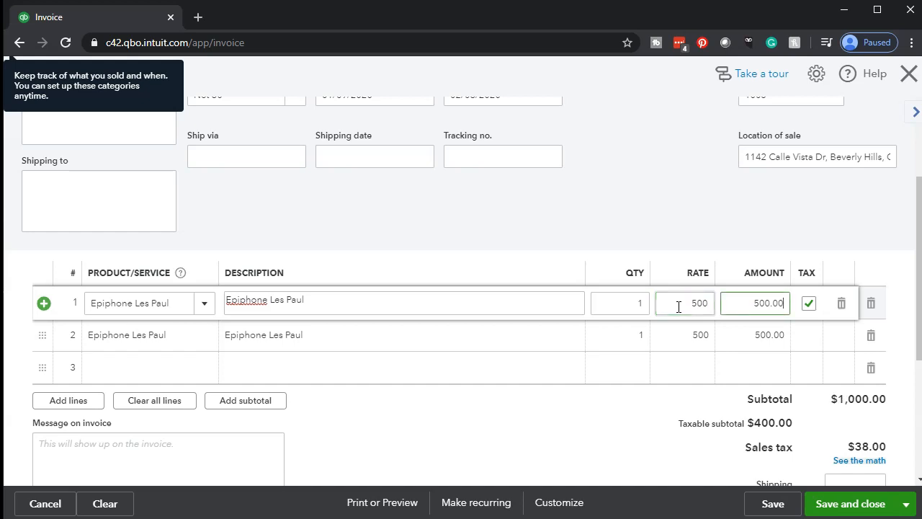
click(569, 349)
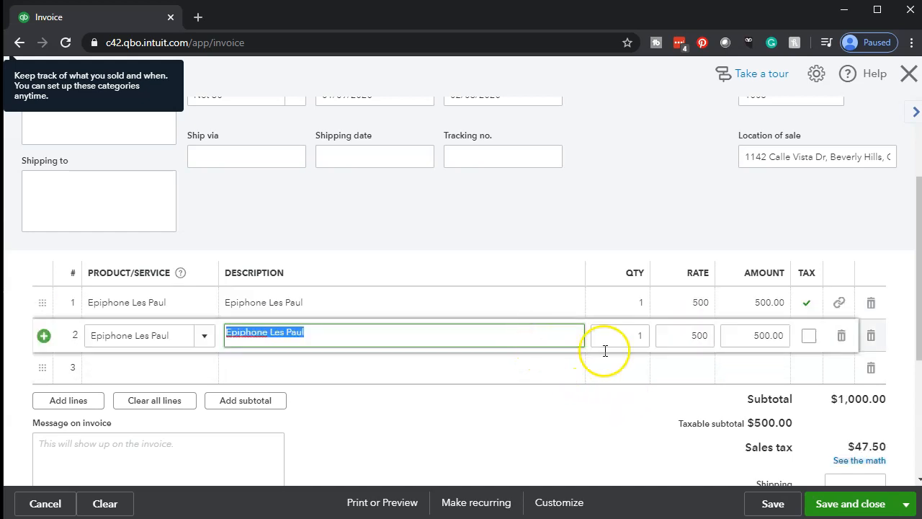
click(841, 337)
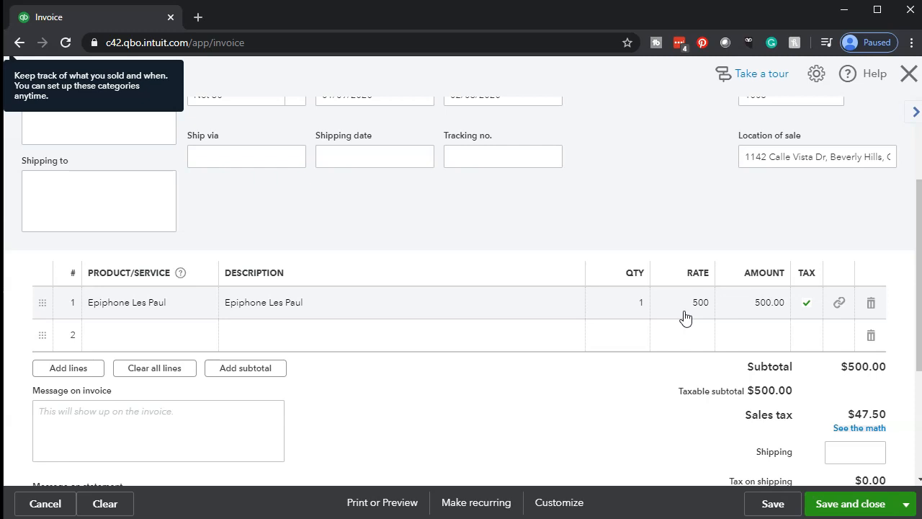
click(191, 307)
click(204, 305)
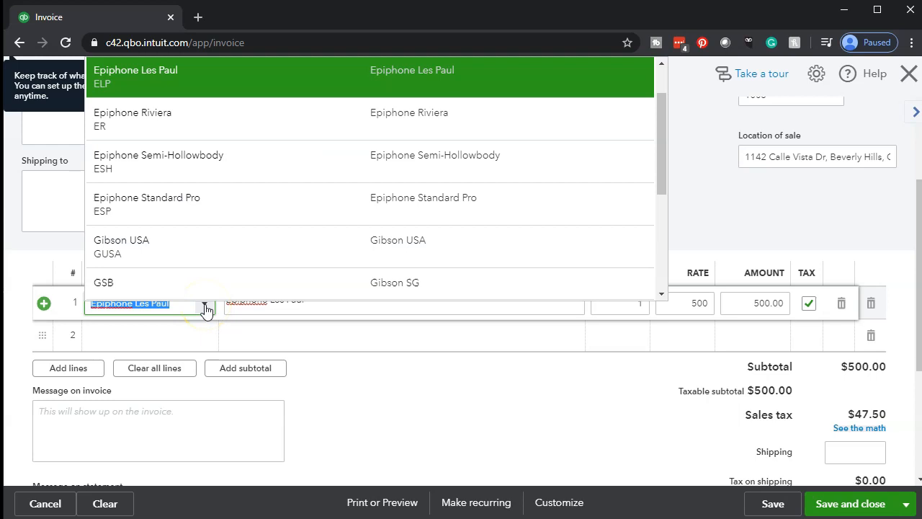
click(205, 308)
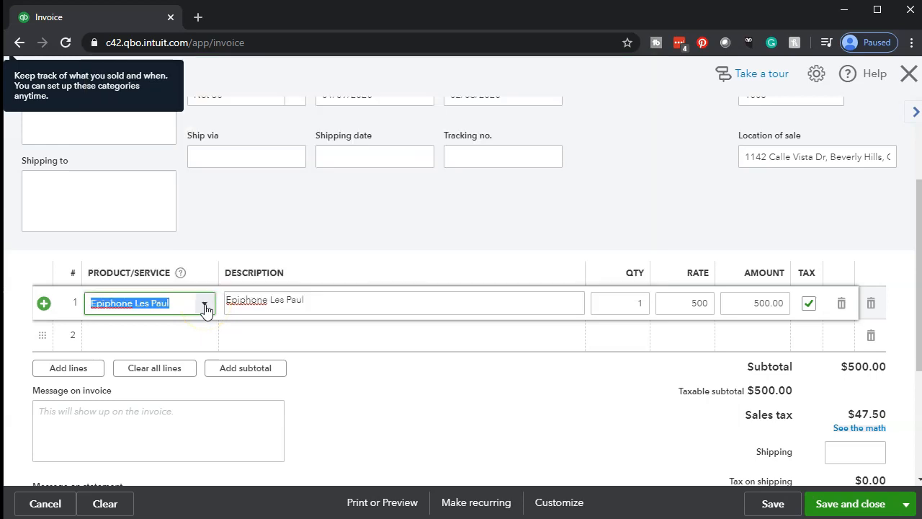
click(430, 399)
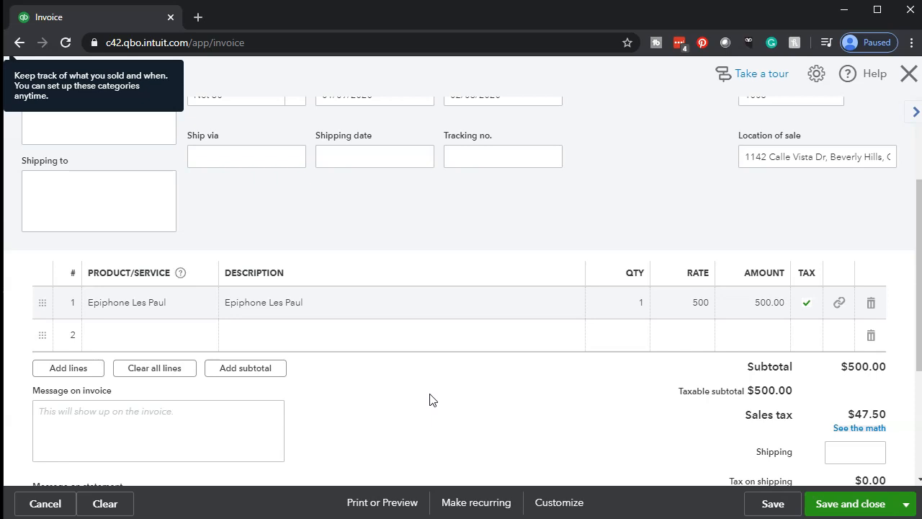
scroll(430, 400, down, 3)
scroll(430, 400, up, 2)
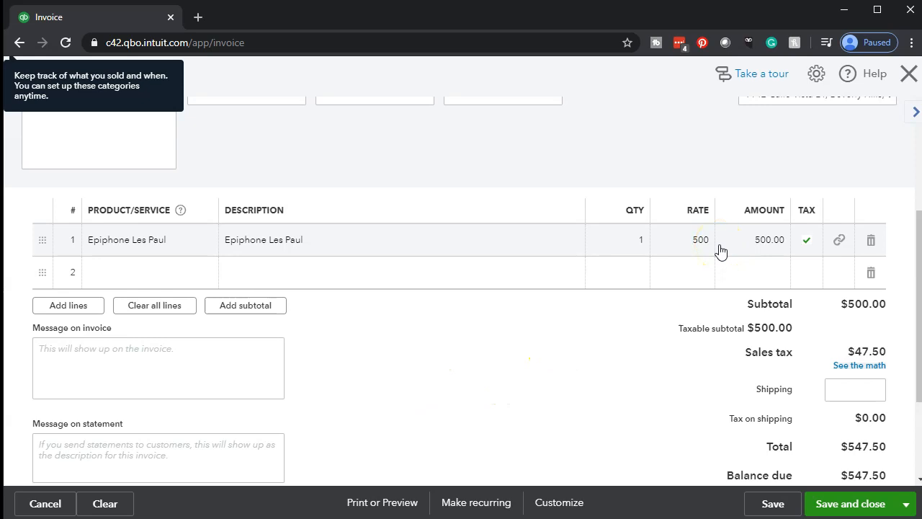
scroll(482, 411, up, 3)
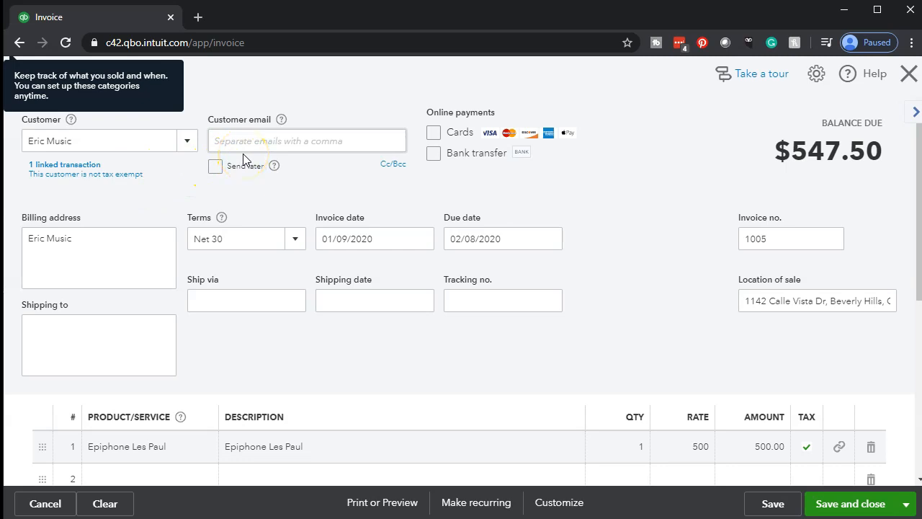
Try to enter 012519 as the invoice date.
click(357, 238)
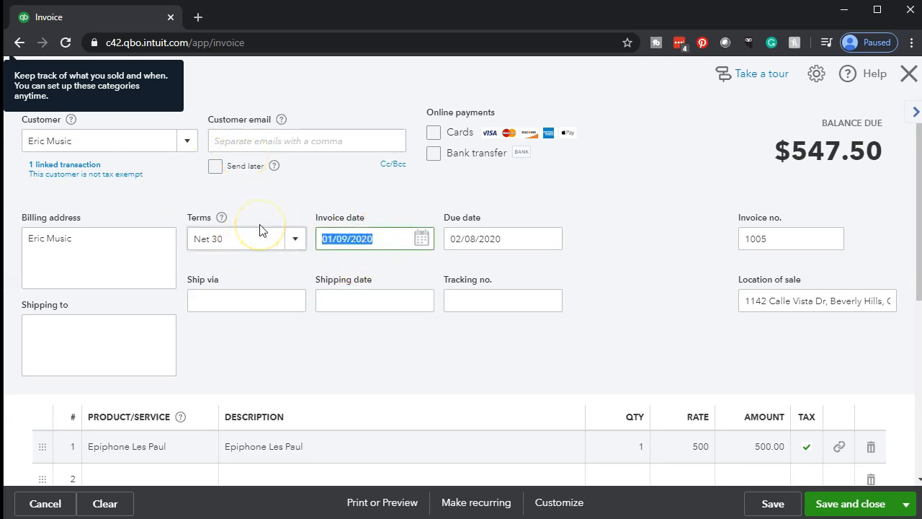
text(012519)
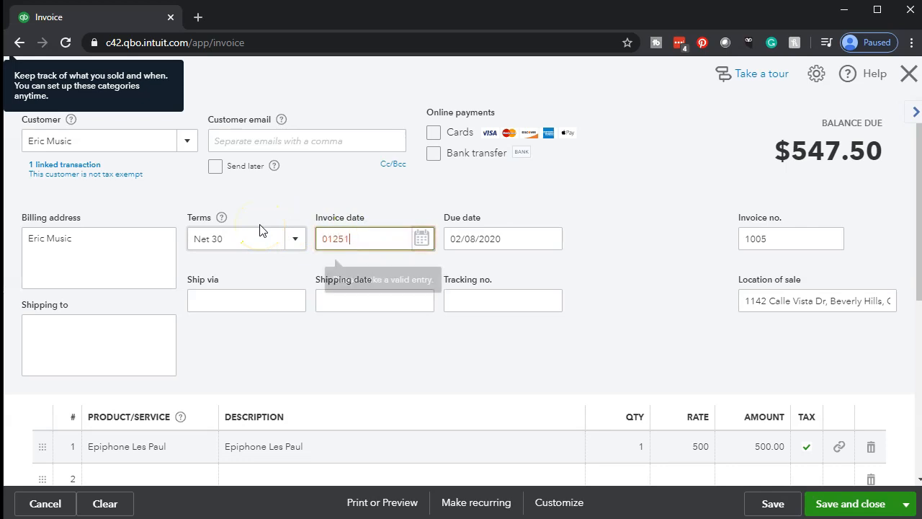
key(Tab)
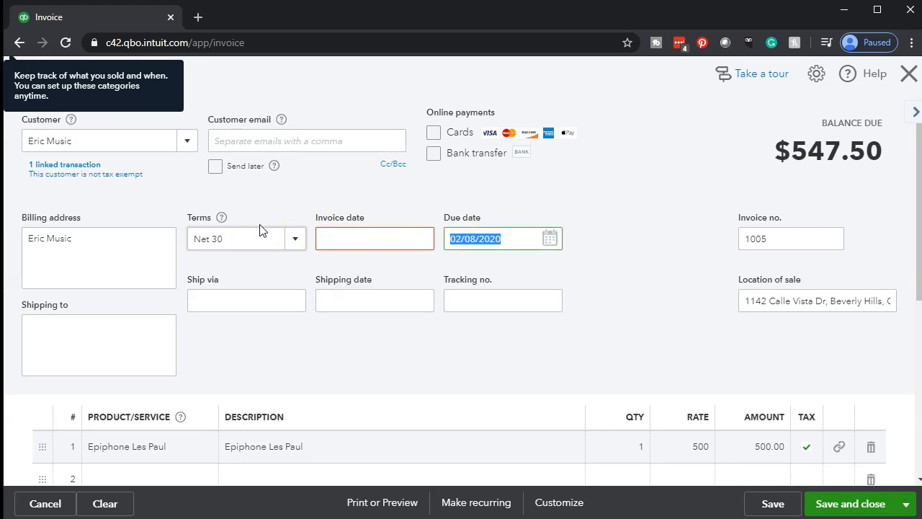
Set the invoice date to 01/25/2020.
click(358, 229)
text(01/25/)
text(20)
key(Tab)
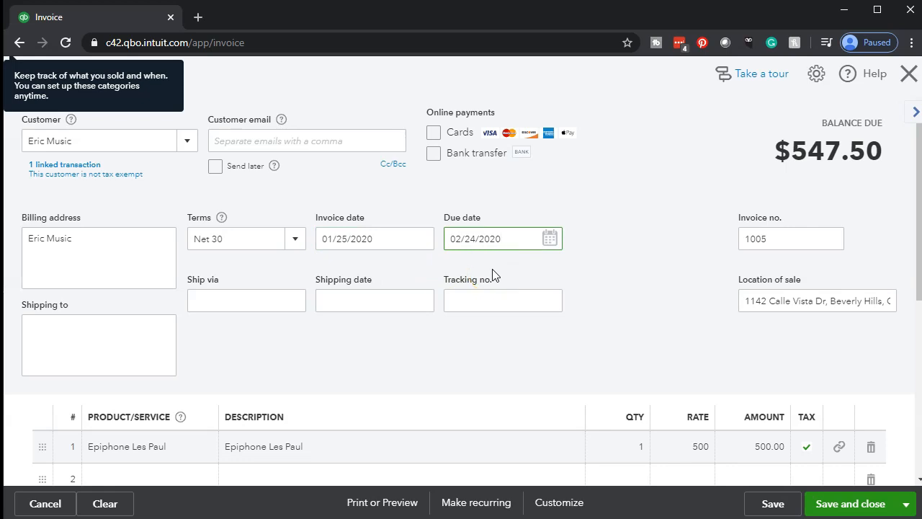
Check the completed invoice's line item, sales tax and total, and save and close it.
scroll(494, 275, down, 1)
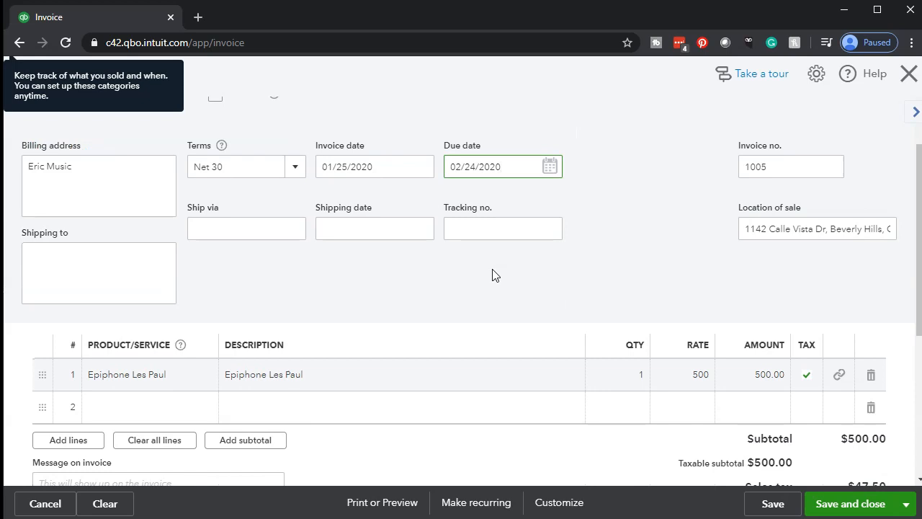
scroll(494, 274, down, 2)
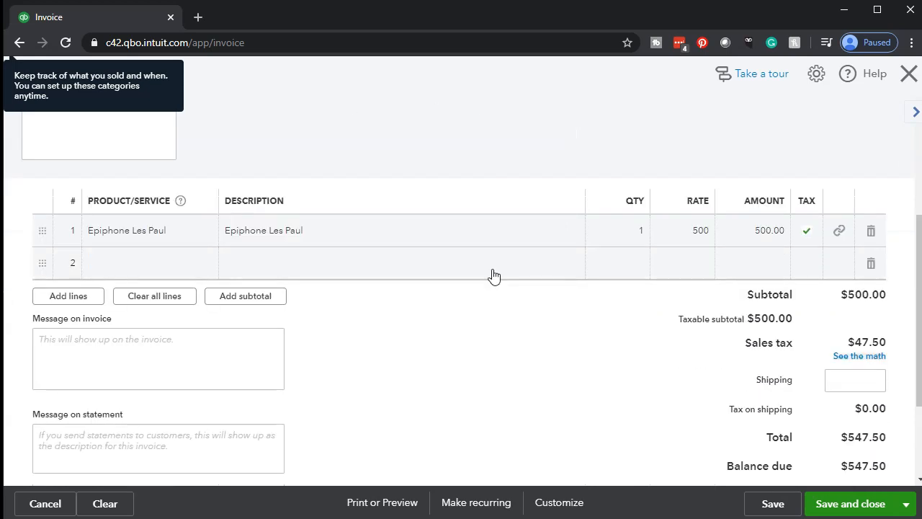
scroll(494, 275, up, 3)
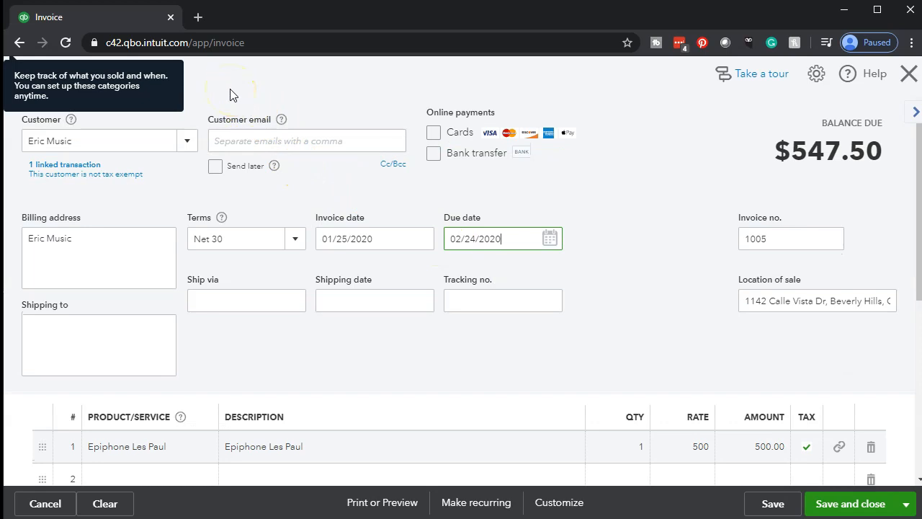
click(219, 201)
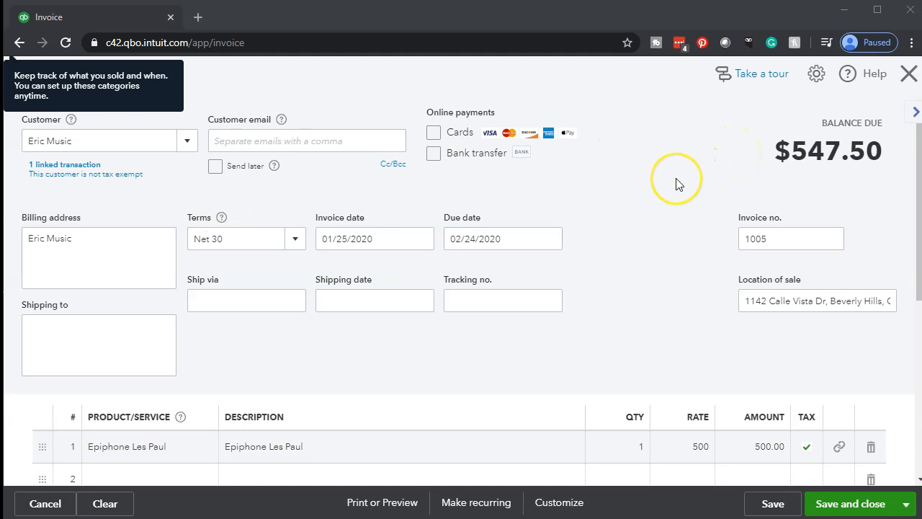
scroll(676, 184, down, 4)
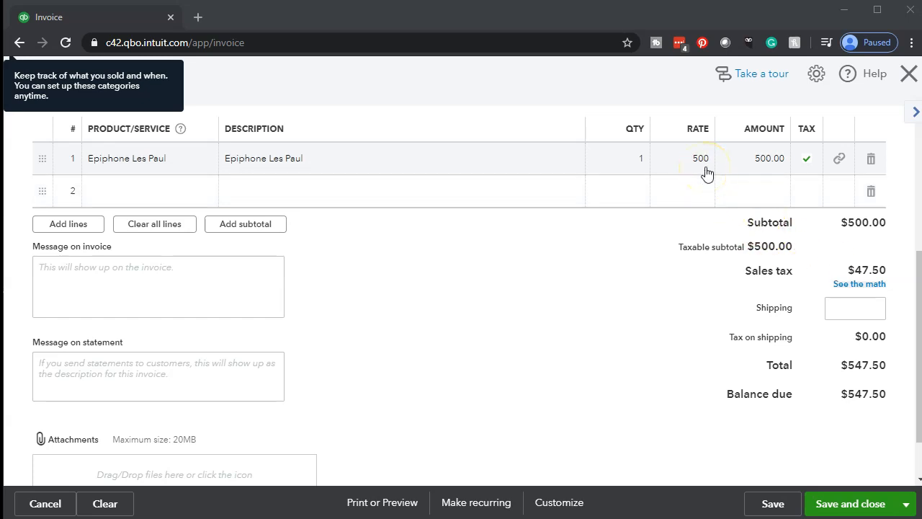
click(616, 361)
click(614, 341)
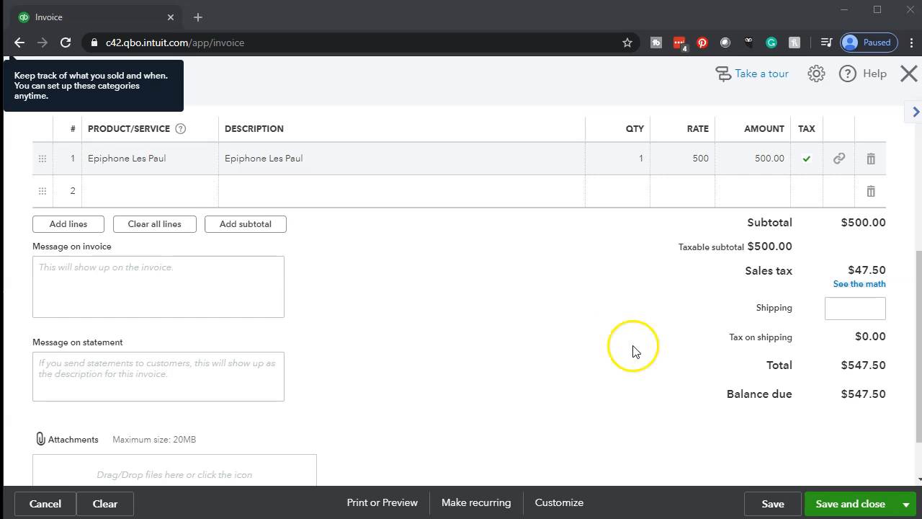
click(839, 502)
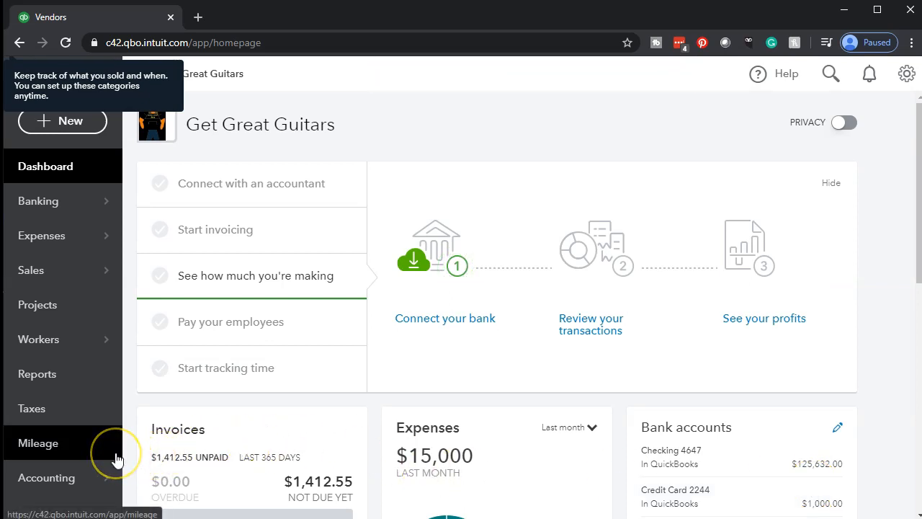
Open the chart of accounts and filter the accounts by the name "tri".
scroll(94, 441, down, 1)
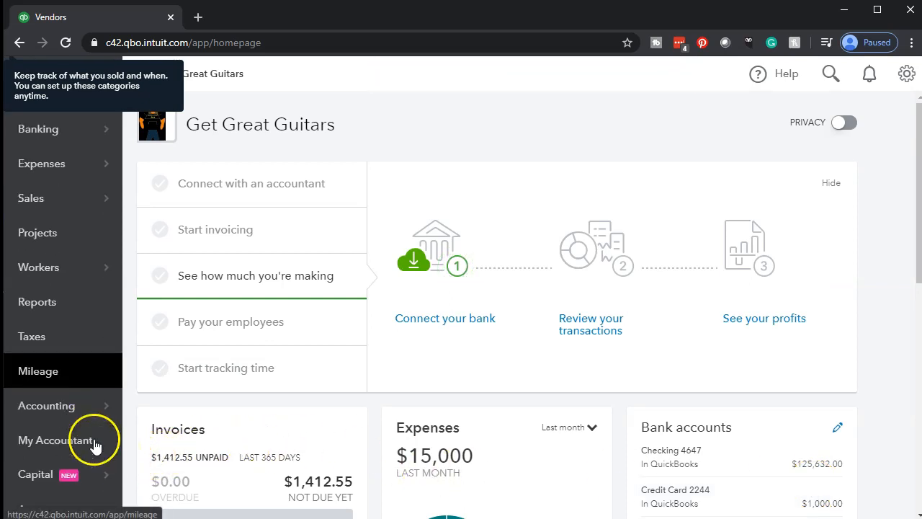
click(56, 411)
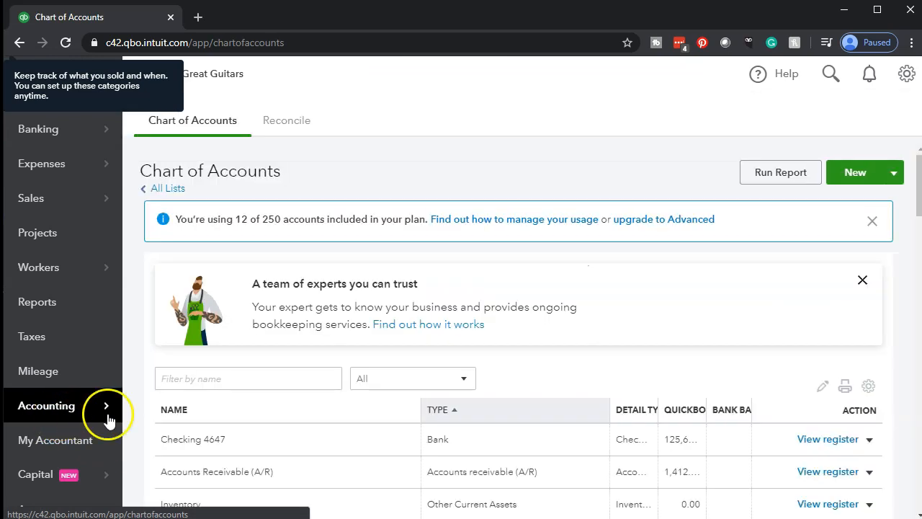
click(235, 381)
text(tri)
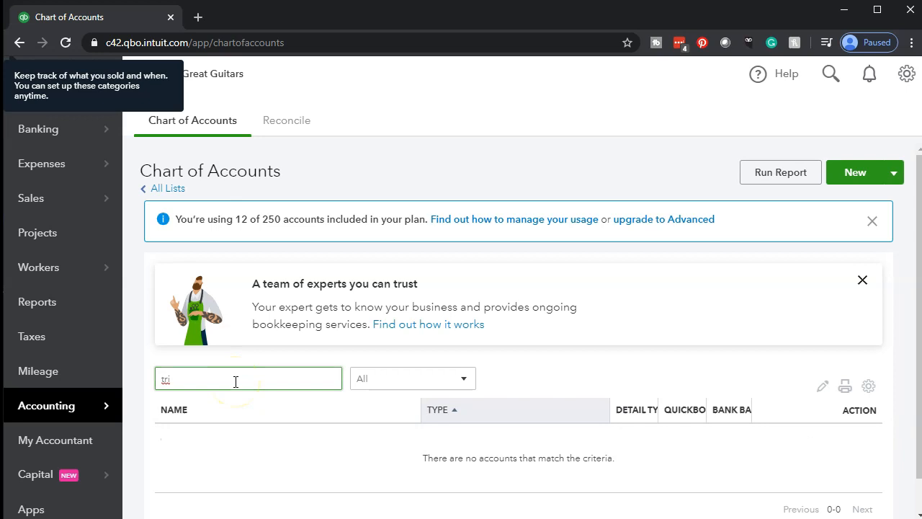
scroll(236, 382, down, 1)
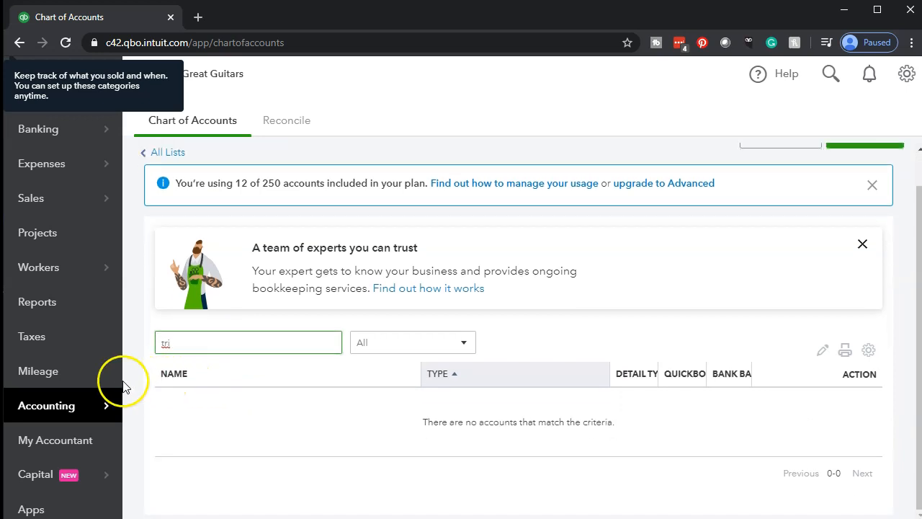
Search the reports for "tri" and open the Trial Balance report.
click(37, 307)
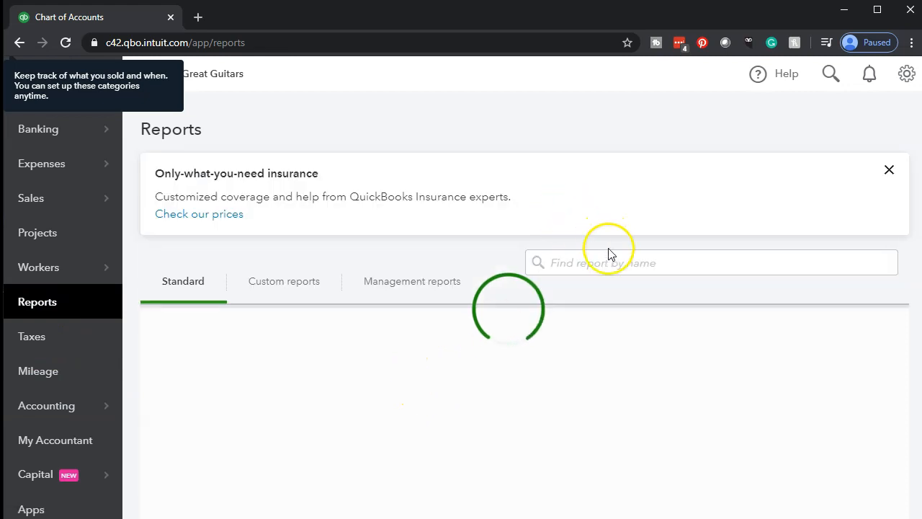
click(608, 262)
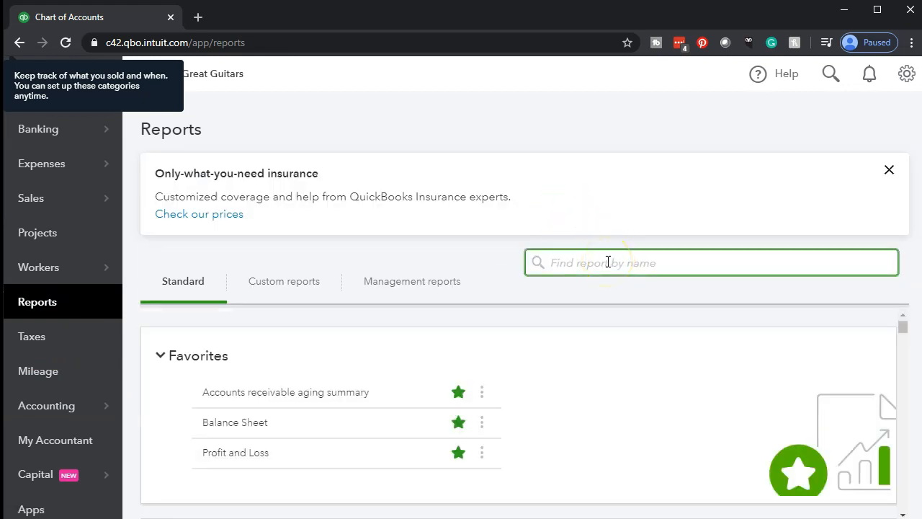
text(tri)
click(584, 287)
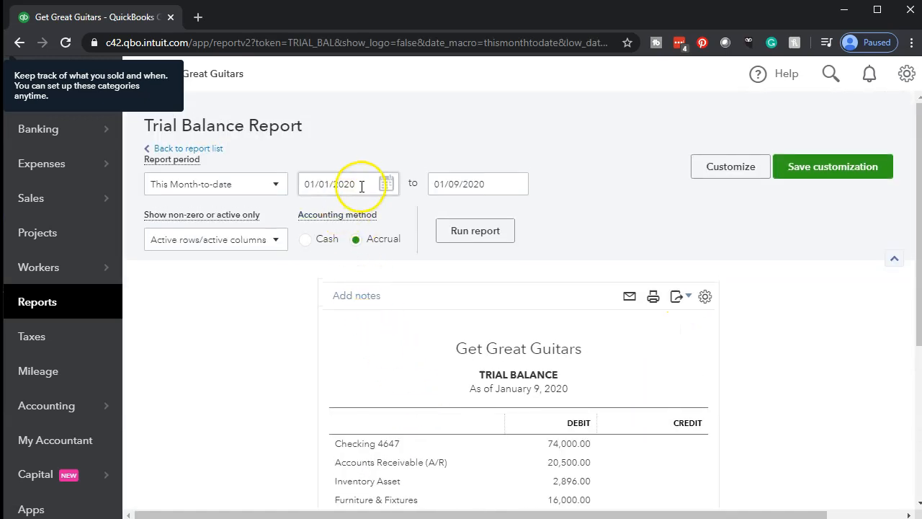
Set the Trial Balance period to 01/01/2020 through 12/31/2020 and run the report.
drag(360, 186, 165, 181)
text(01/01/20)
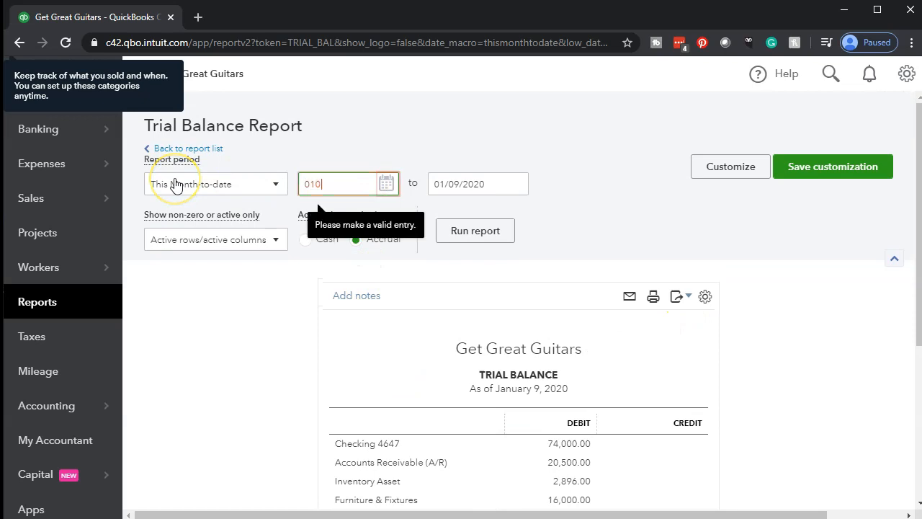
key(Tab)
text(12/31/20)
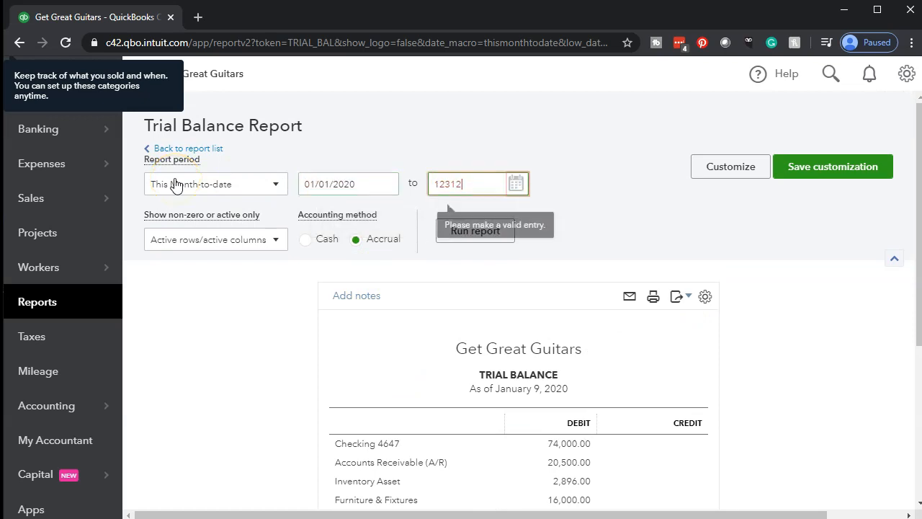
key(Tab)
click(473, 231)
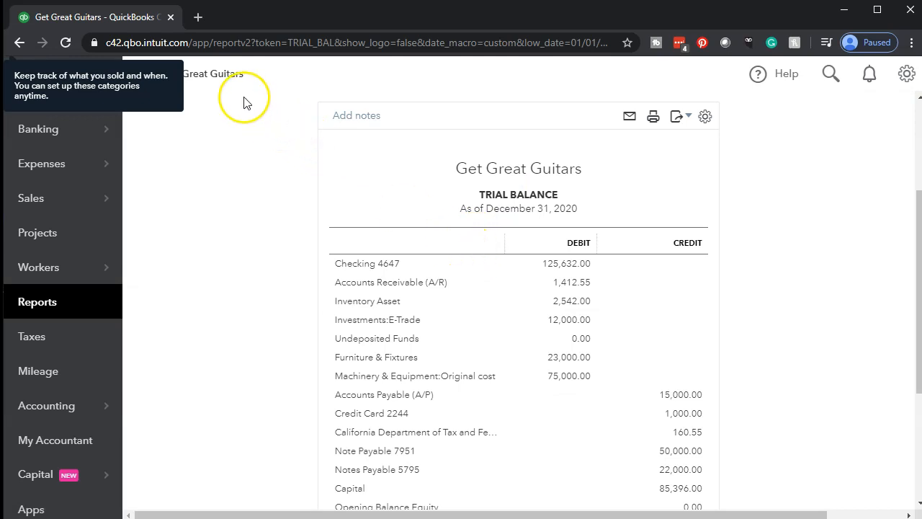
Duplicate the Trial Balance browser tab, collapse the navigation sidebar and enlarge the page to 125%.
right_click(134, 18)
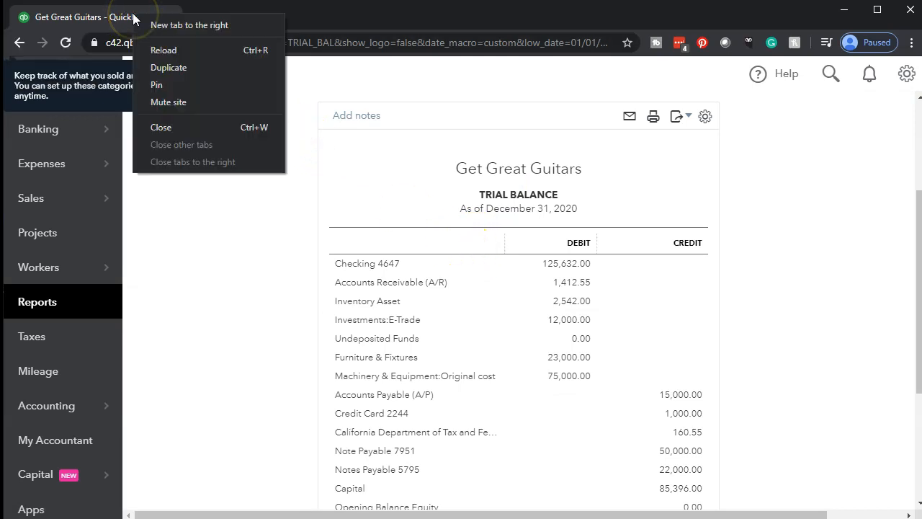
click(156, 61)
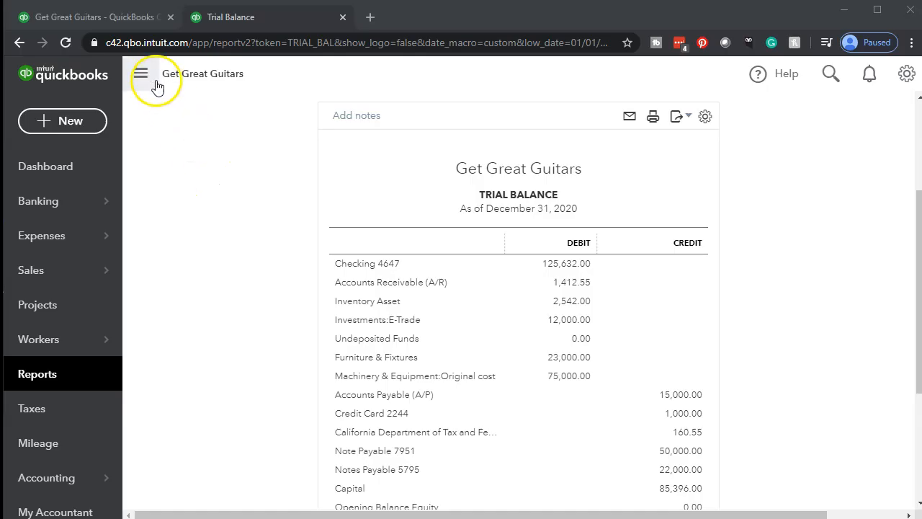
click(141, 75)
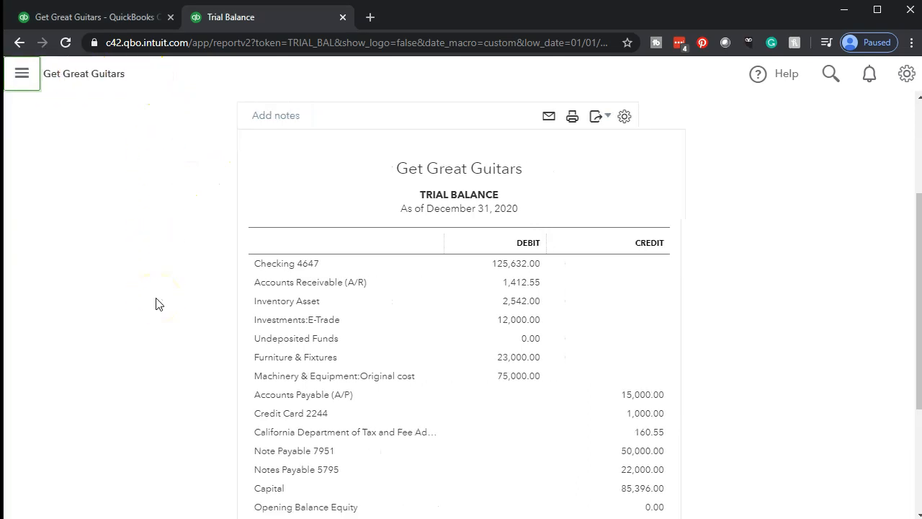
key(ctrl+plus)
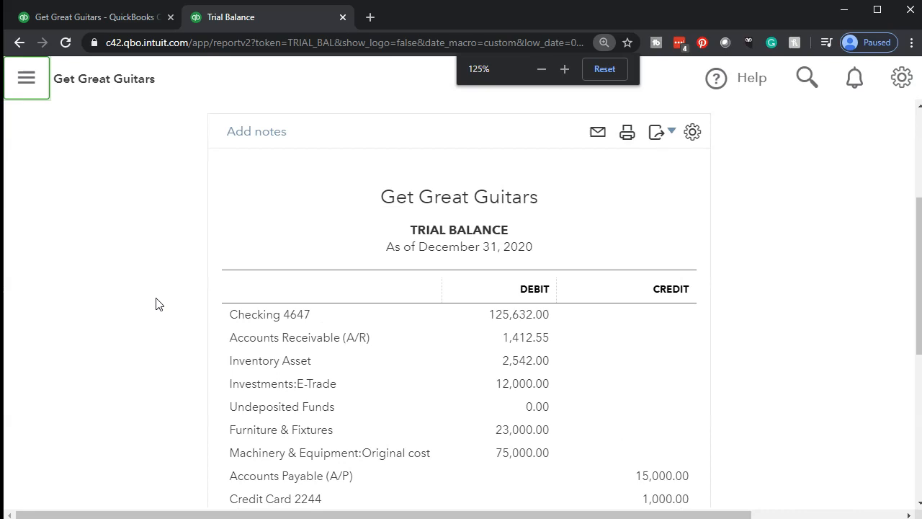
Open the transaction detail behind the Accounts Receivable balance and examine the transaction amounts.
scroll(156, 304, down, 2)
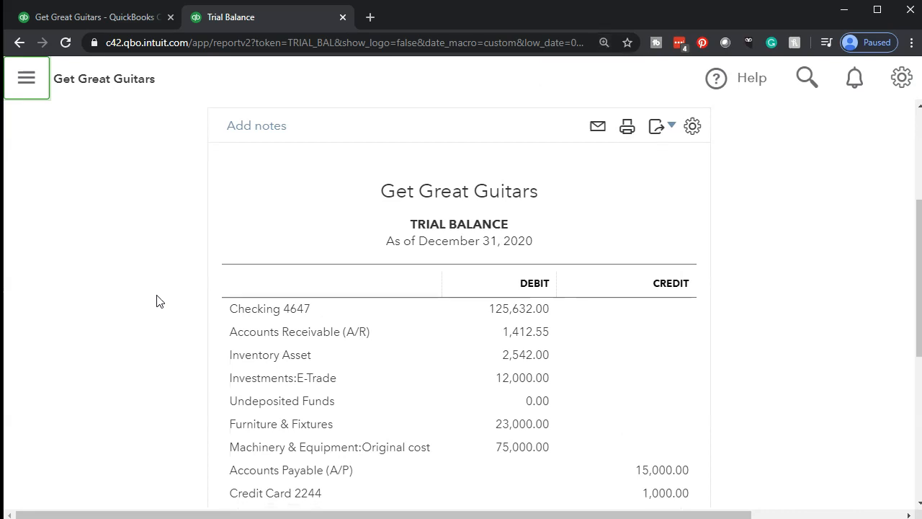
click(201, 258)
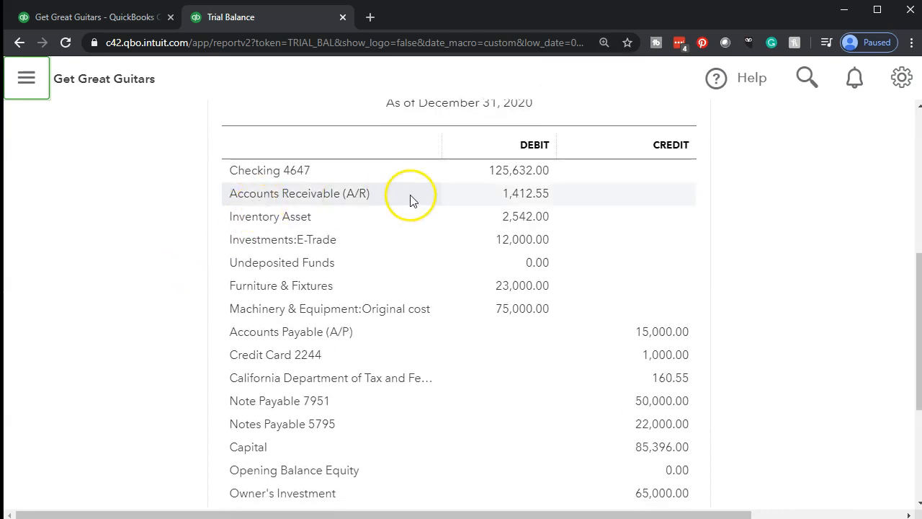
click(530, 194)
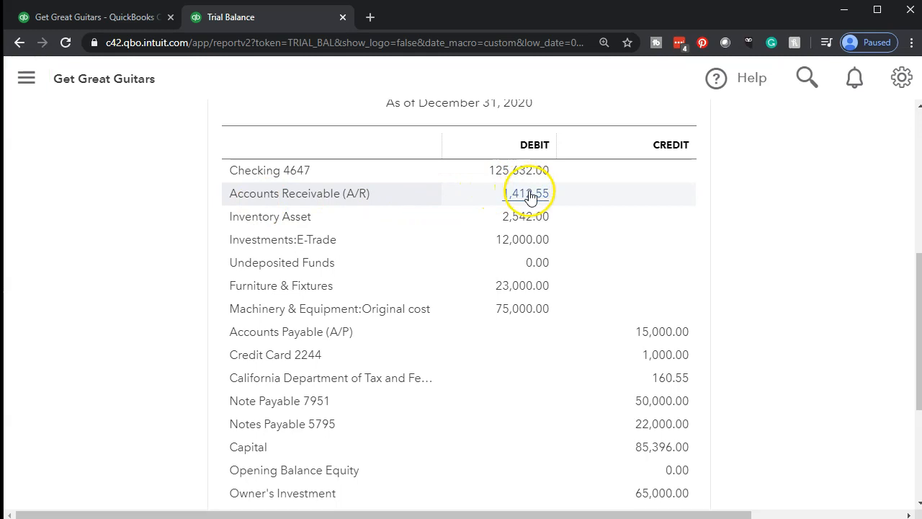
scroll(531, 196, down, 2)
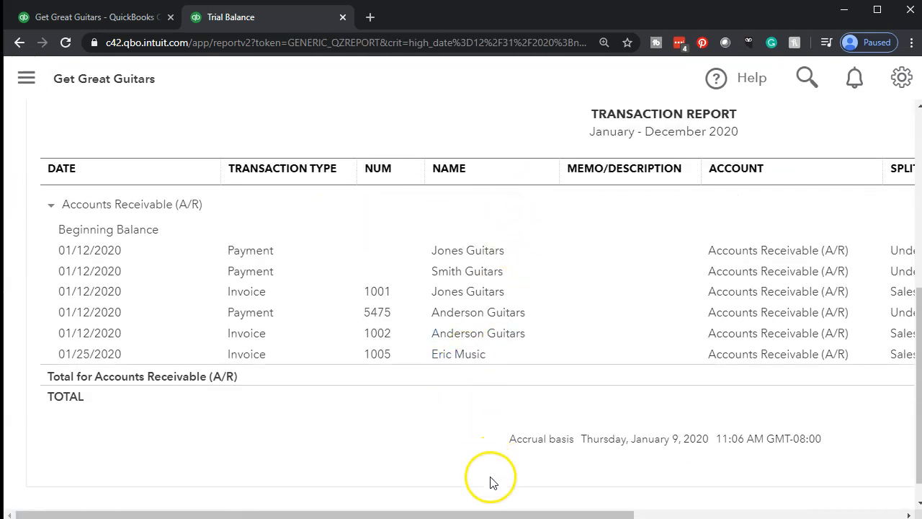
drag(489, 513, 683, 512)
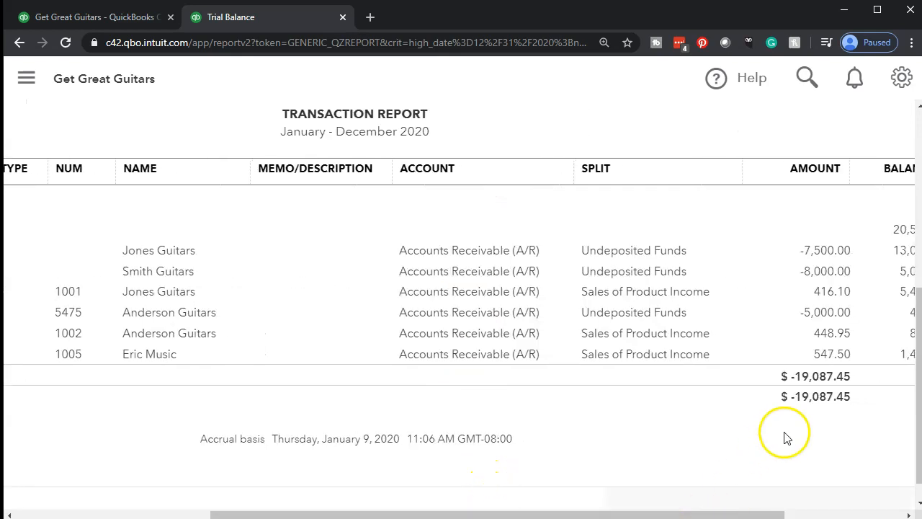
Open the Eric Music invoice from the Accounts Receivable detail, close it, and return to the Trial Balance.
click(828, 363)
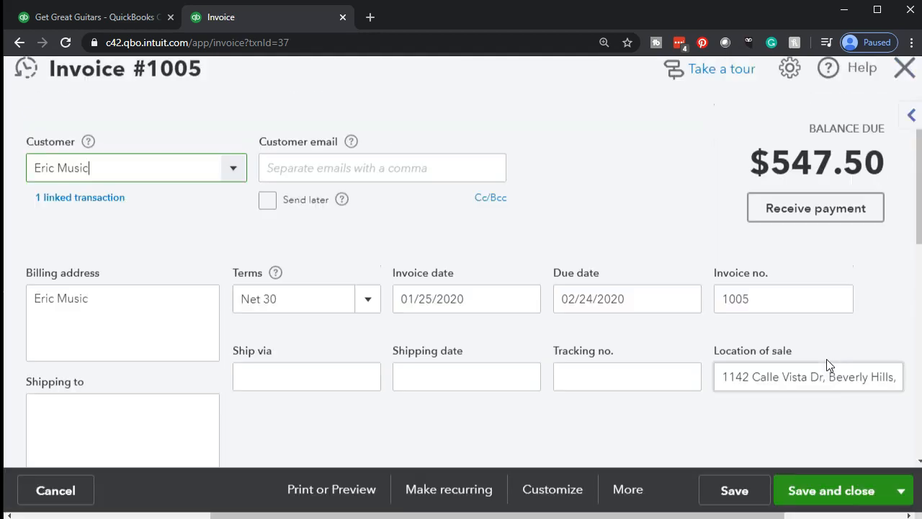
click(905, 85)
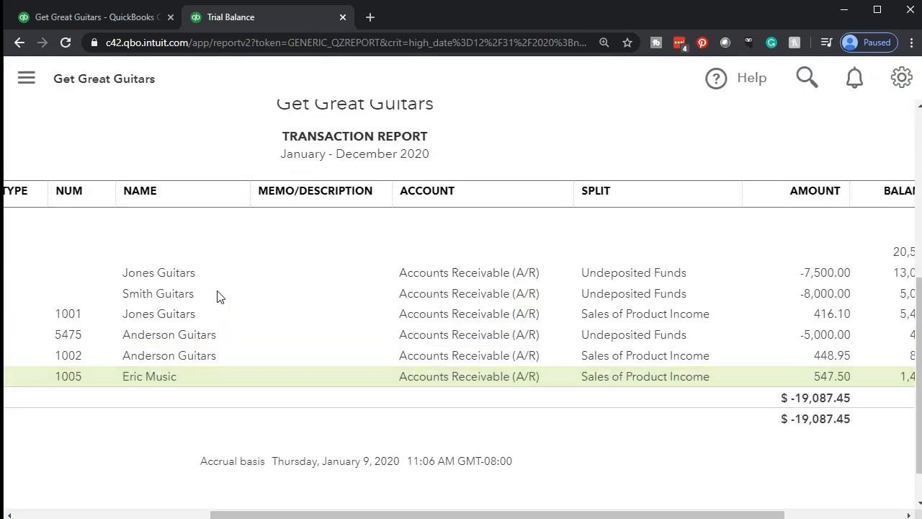
scroll(229, 371, up, 5)
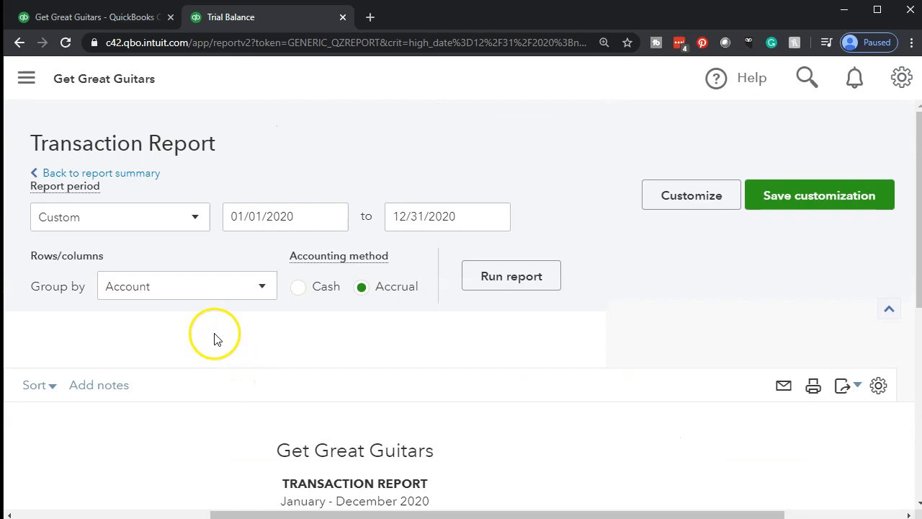
click(137, 175)
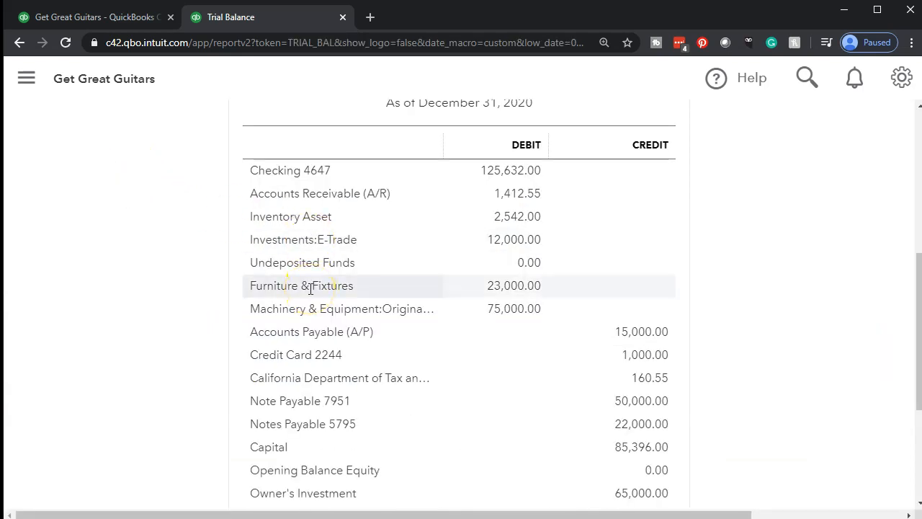
Examine the Eric Music entry in the Sales of Product Income transaction detail and return to the Trial Balance.
scroll(311, 288, down, 3)
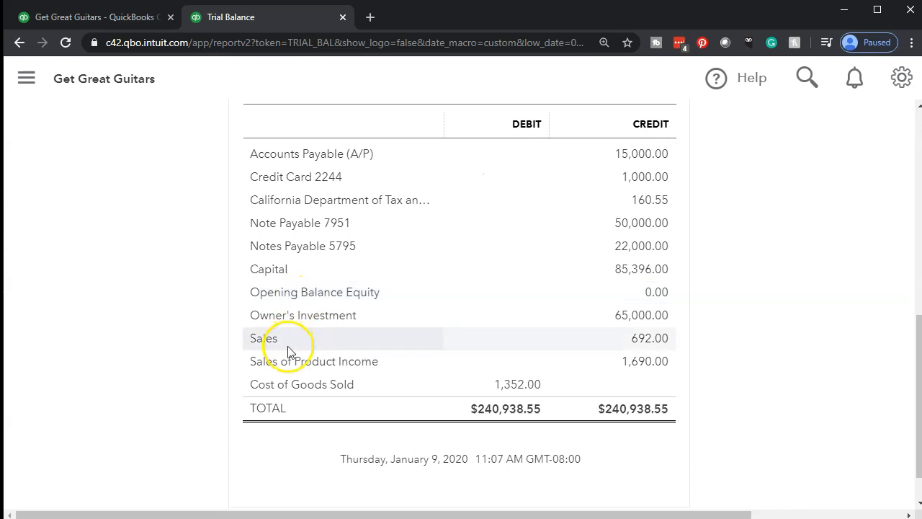
click(646, 362)
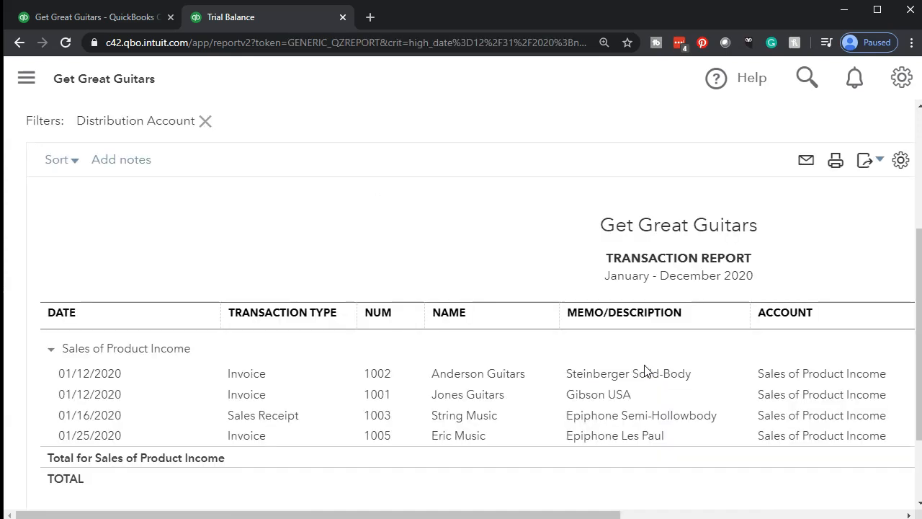
drag(537, 515, 791, 504)
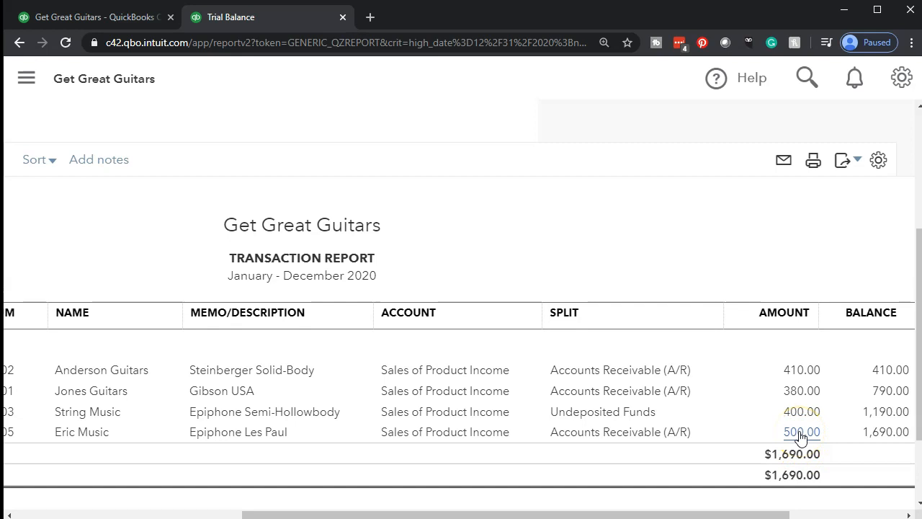
drag(761, 515, 240, 465)
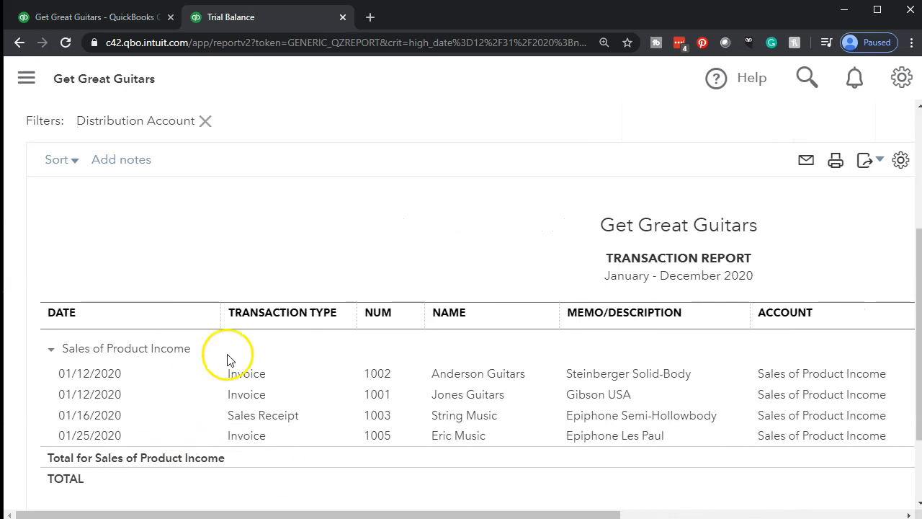
scroll(231, 358, up, 3)
click(138, 176)
Examine the Eric Music entries in the California Department of Tax and Fee Administration Payable detail and return to the Trial Balance.
scroll(426, 305, down, 5)
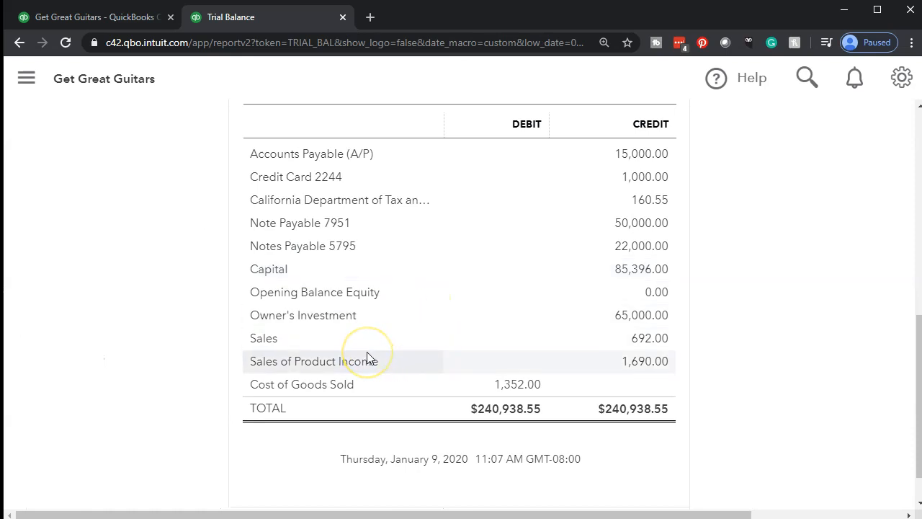
scroll(327, 198, up, 3)
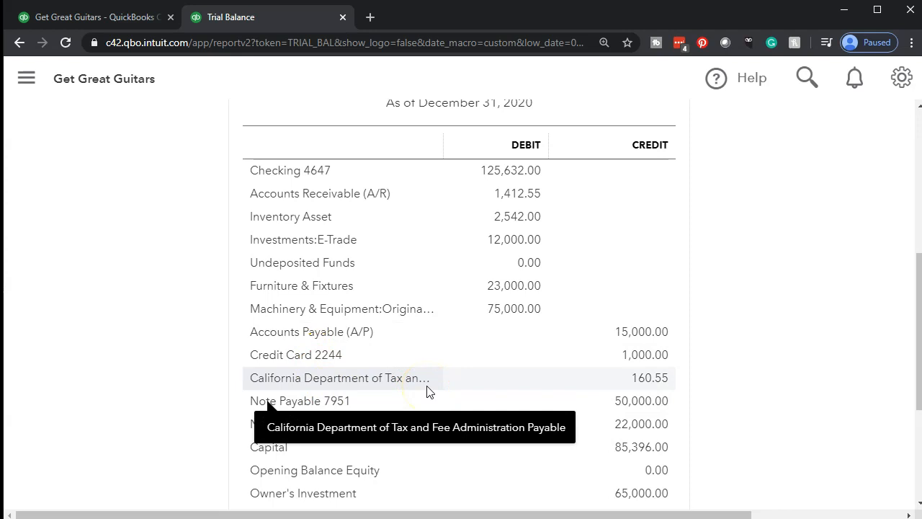
click(639, 381)
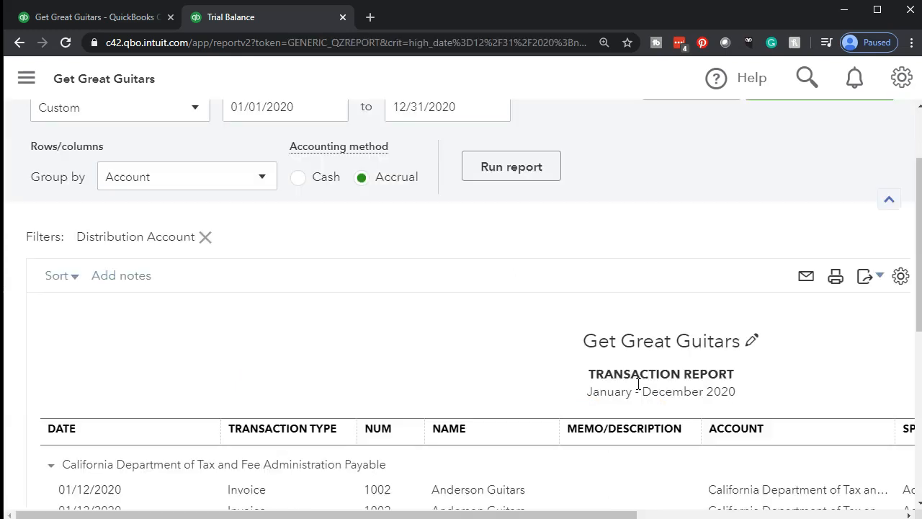
scroll(641, 390, down, 1)
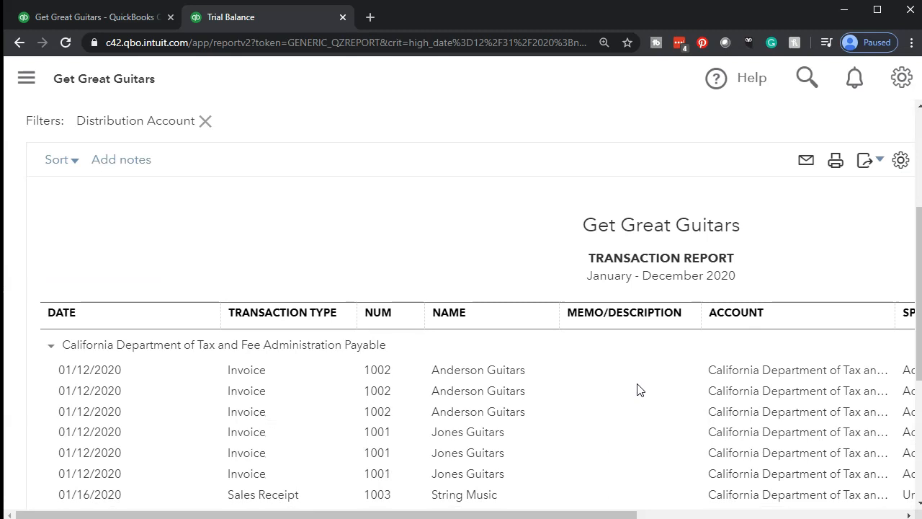
scroll(536, 387, down, 2)
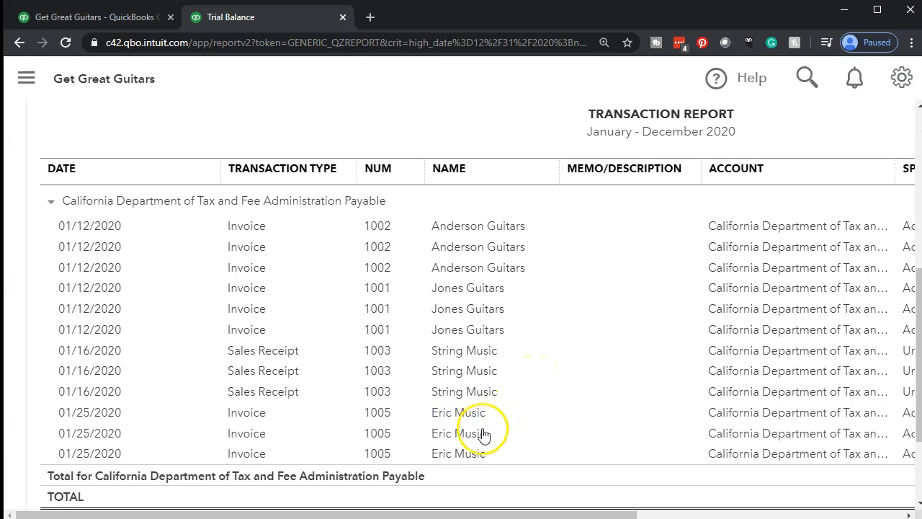
drag(504, 512, 754, 508)
scroll(195, 354, up, 1)
scroll(69, 350, up, 2)
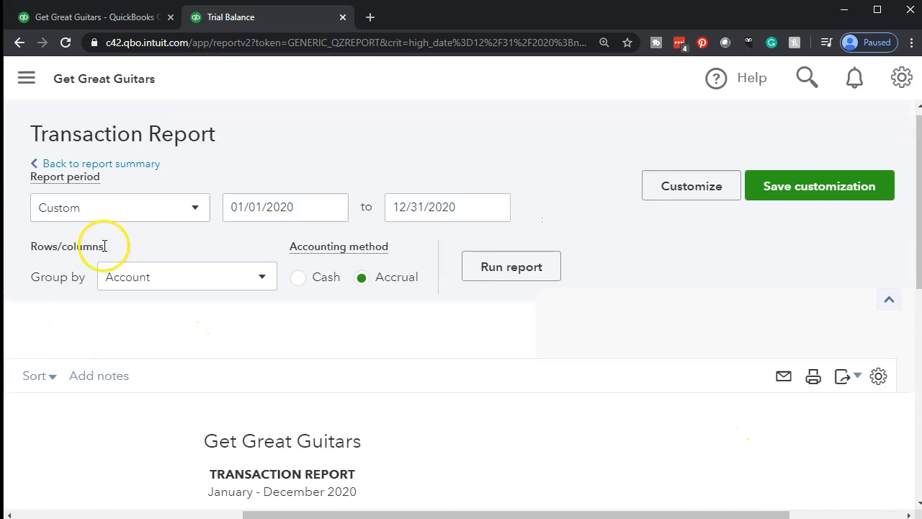
click(135, 170)
Open the Inventory Asset transaction detail and examine the Epiphone Les Paul invoice and expense entries with their amounts and balances.
scroll(134, 170, down, 5)
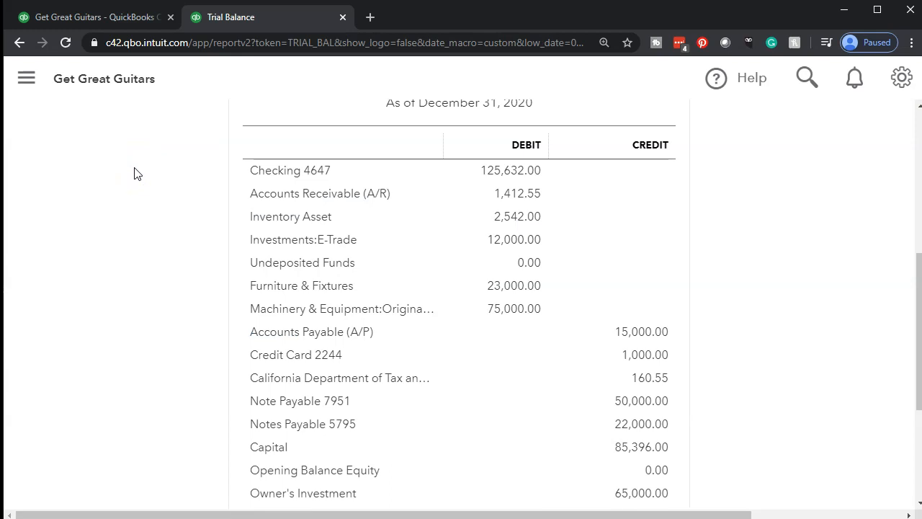
click(514, 218)
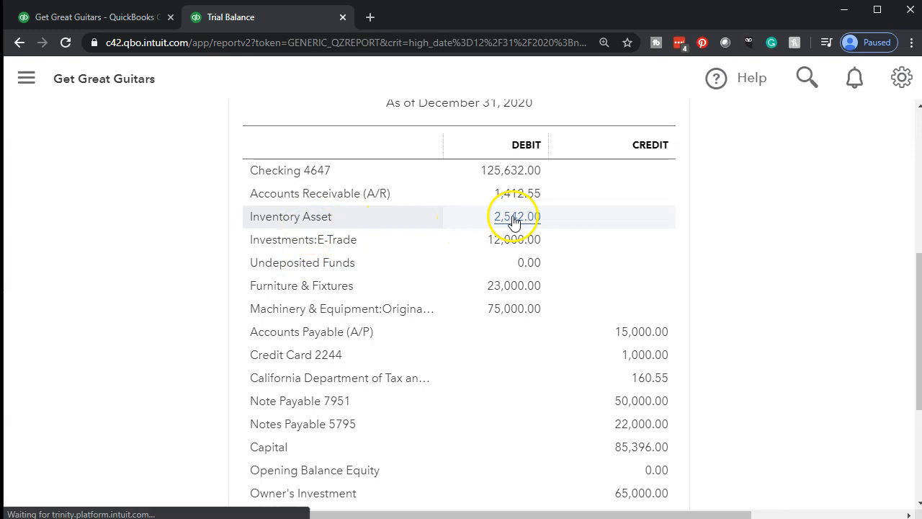
scroll(416, 292, down, 2)
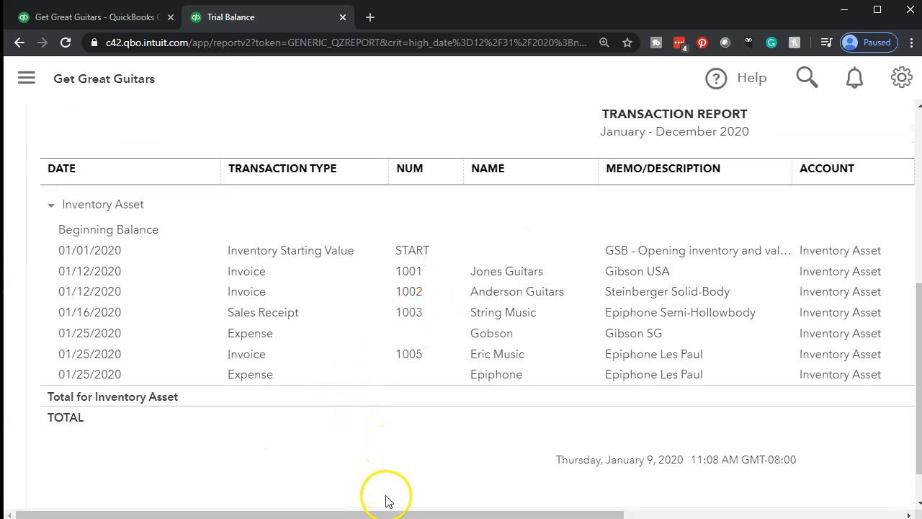
drag(391, 514, 607, 515)
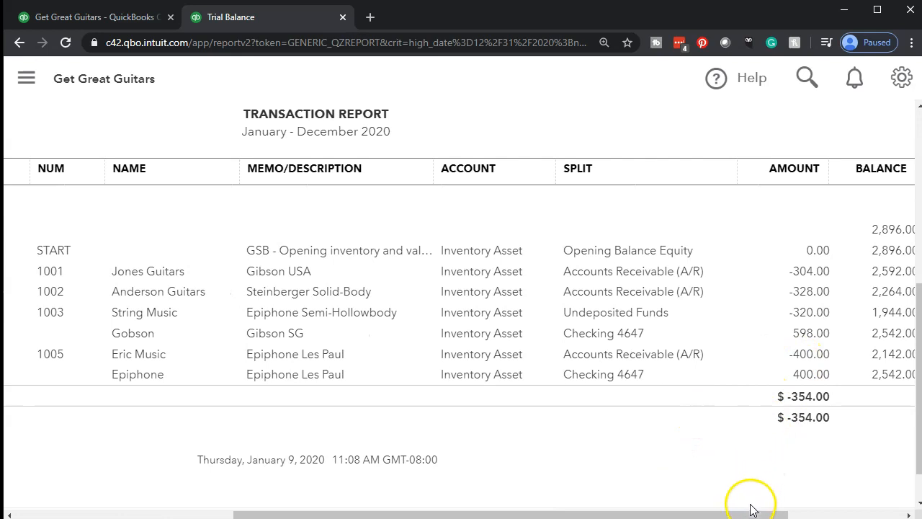
mouse_move(746, 515)
mouse_down()
mouse_move(524, 515)
mouse_move(758, 514)
mouse_up()
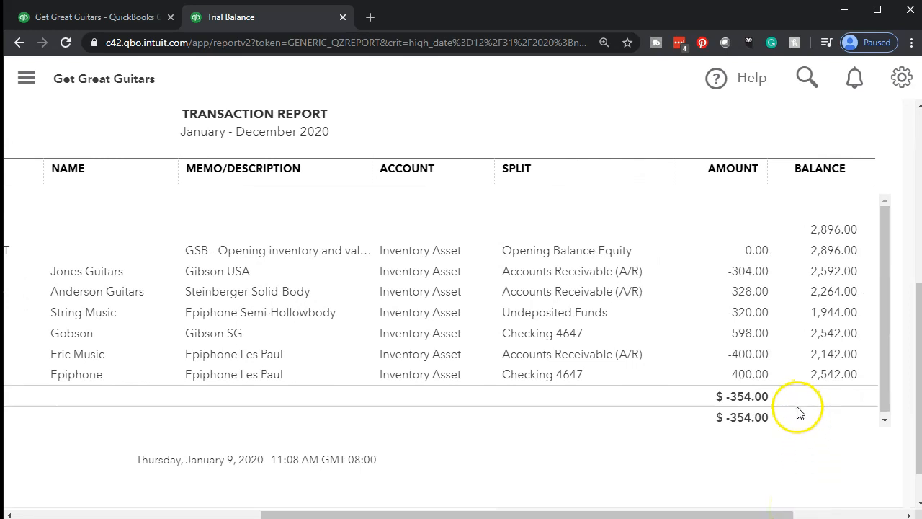
drag(686, 515, 433, 514)
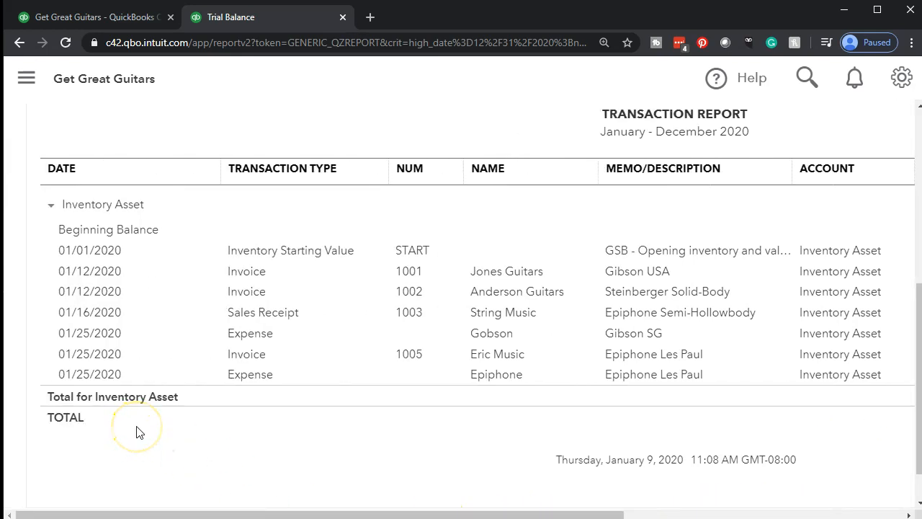
Return to the Trial Balance and open the Cost of Goods Sold transaction detail to examine the Eric Music invoice's amount and balance.
scroll(138, 425, up, 5)
click(136, 179)
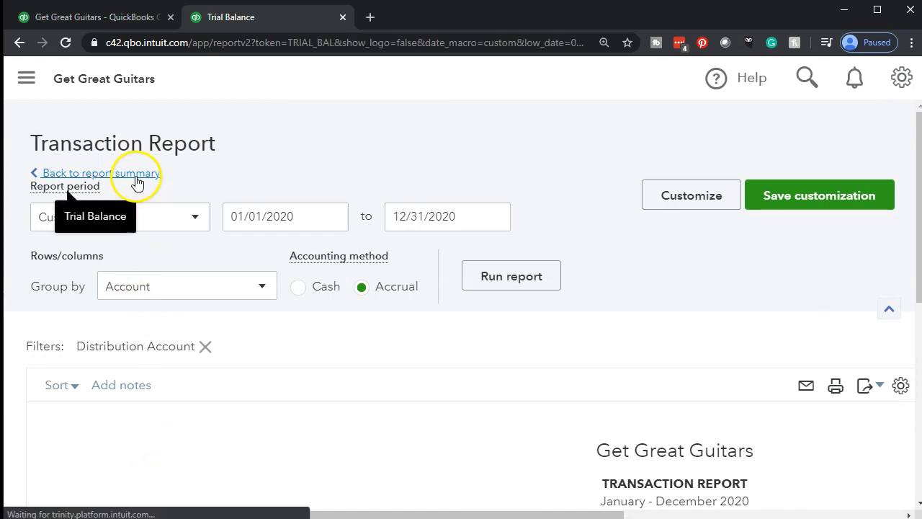
scroll(133, 187, down, 5)
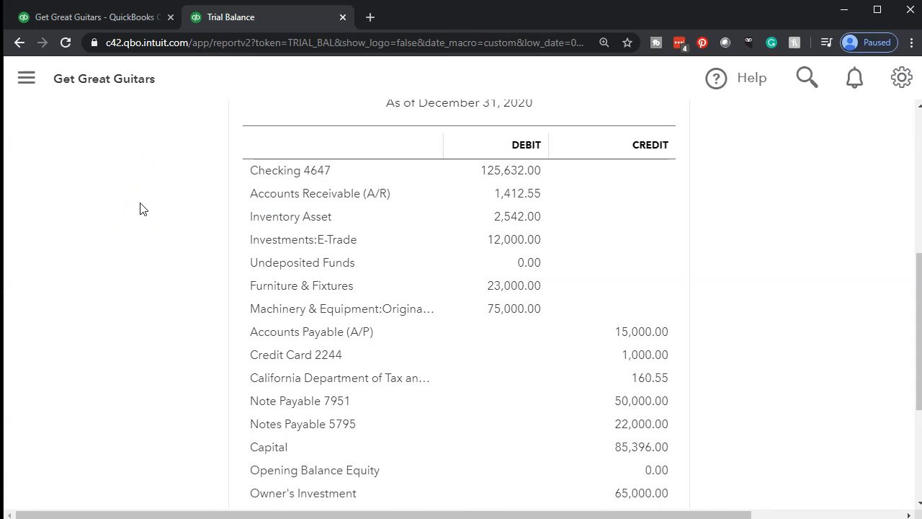
scroll(140, 208, down, 3)
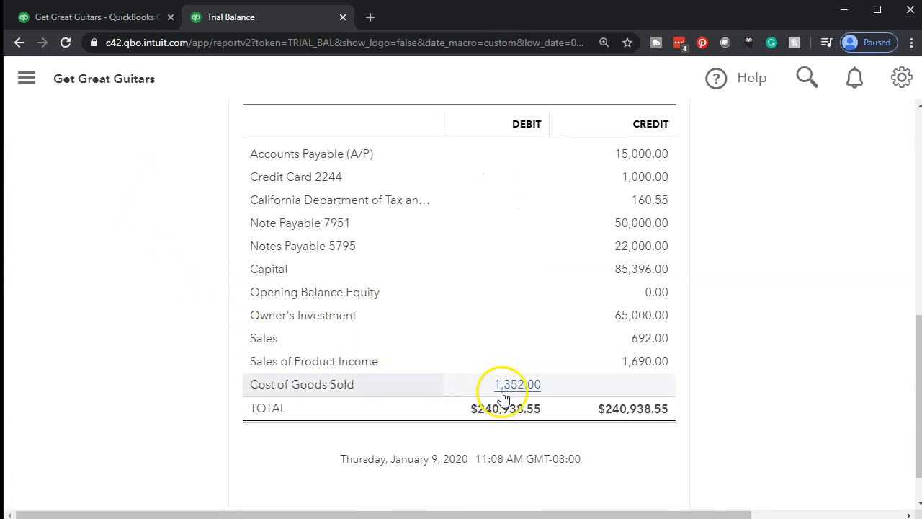
click(501, 393)
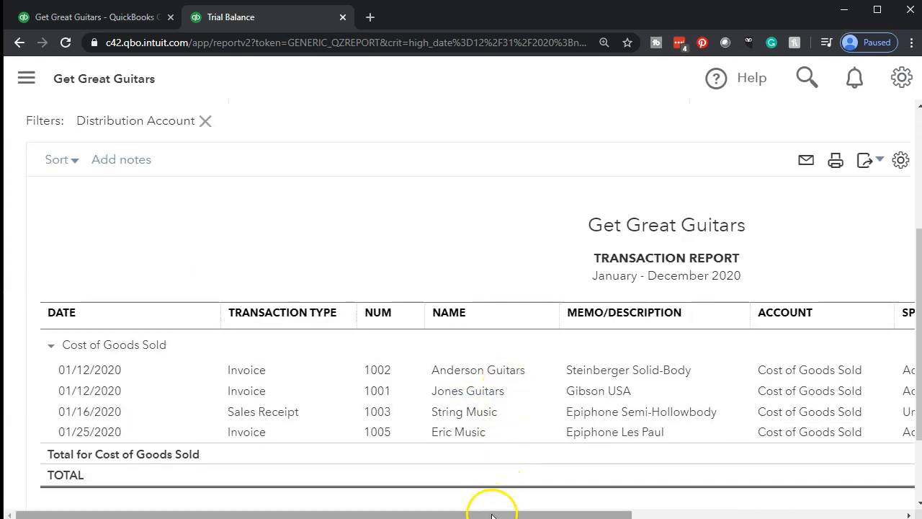
drag(490, 516, 728, 516)
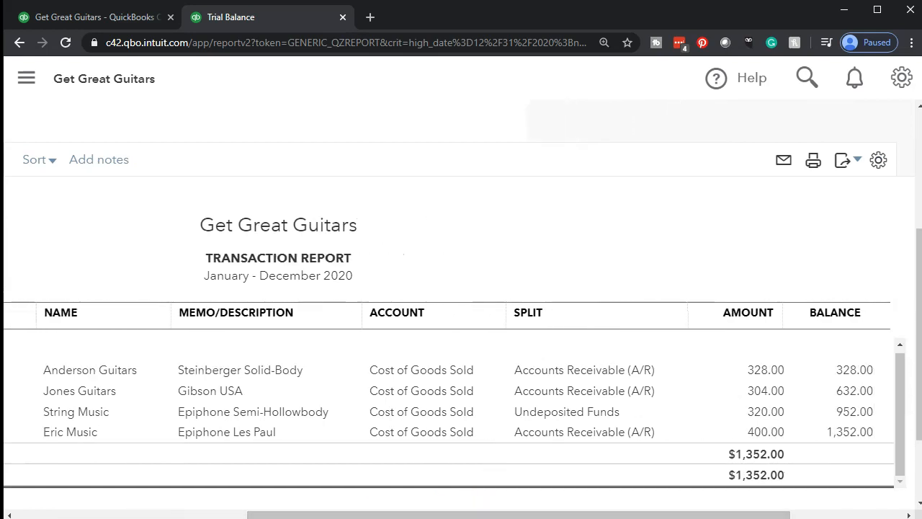
Return from the Cost of Goods Sold detail to the Trial Balance and review its account balances and totals.
drag(740, 513, 289, 513)
scroll(120, 401, up, 3)
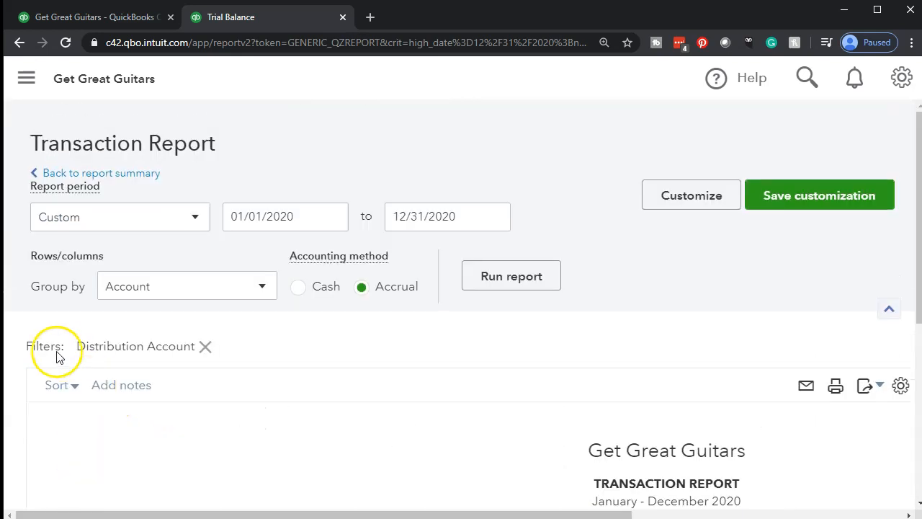
click(145, 175)
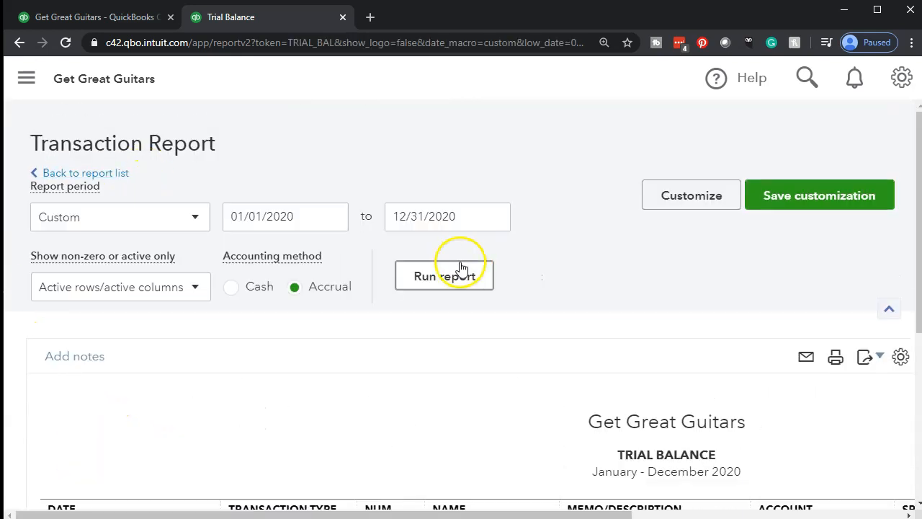
scroll(467, 268, down, 10)
scroll(468, 267, up, 1)
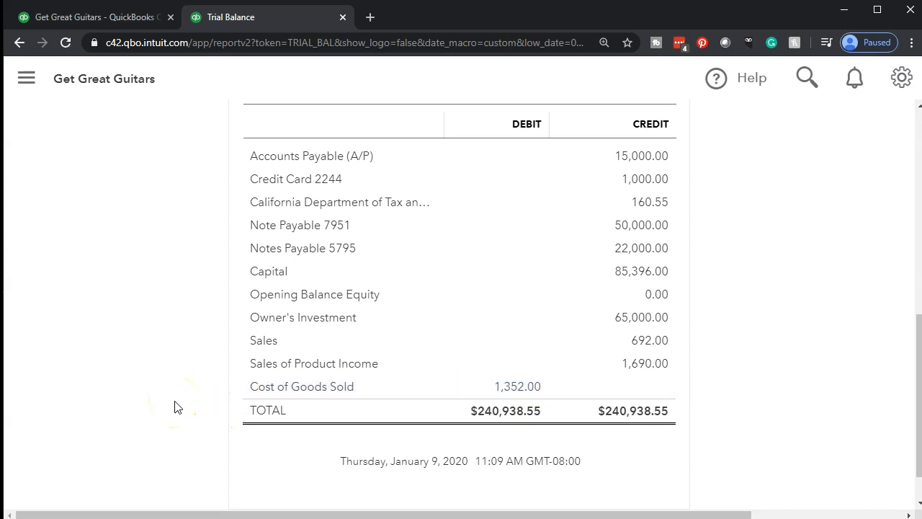
scroll(274, 382, up, 3)
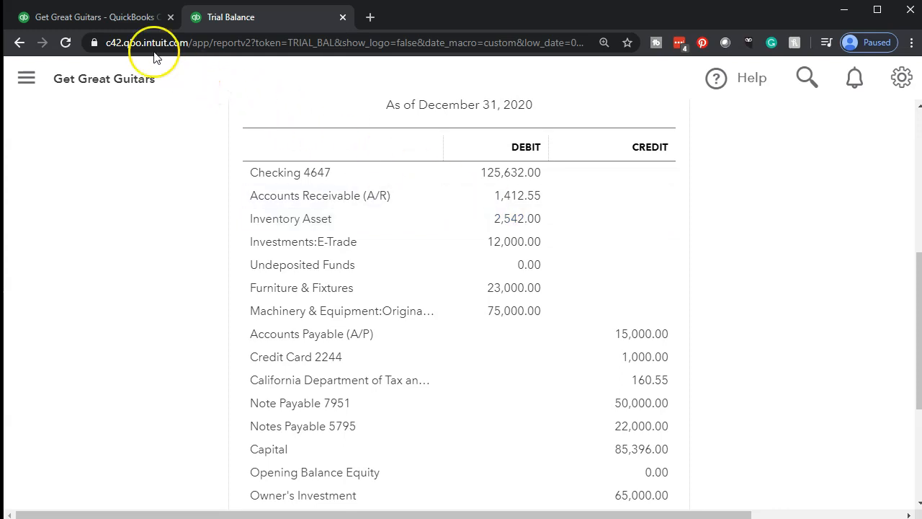
Search the report list for "invent" and open the Inventory Valuation Summary, keeping the Trial Balance open separately.
click(108, 19)
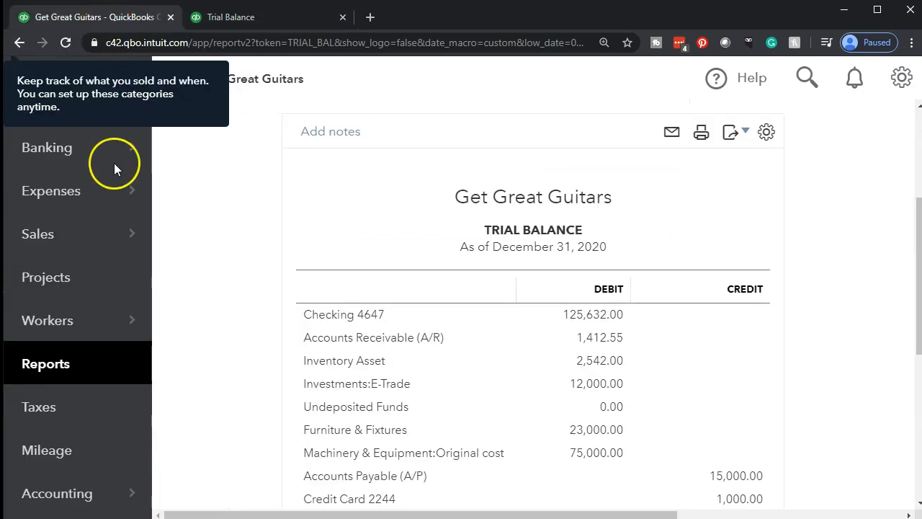
mouse_move(150, 232)
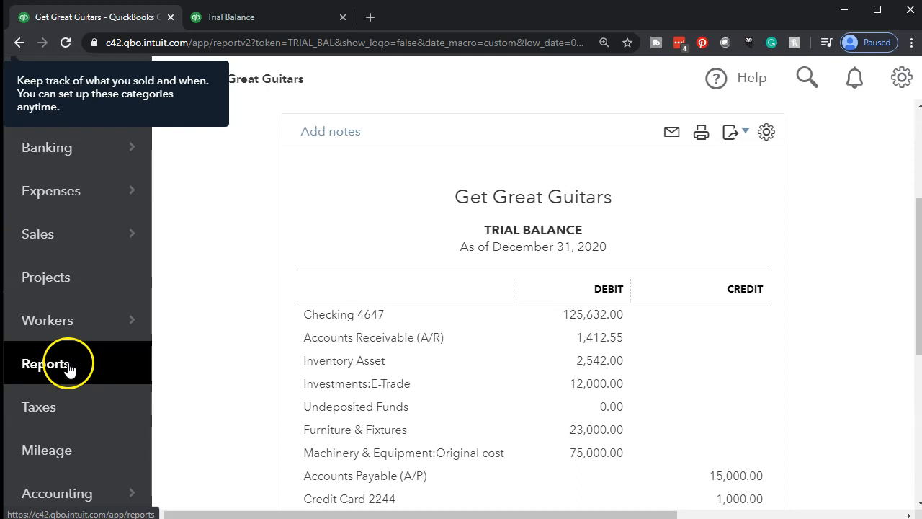
click(69, 368)
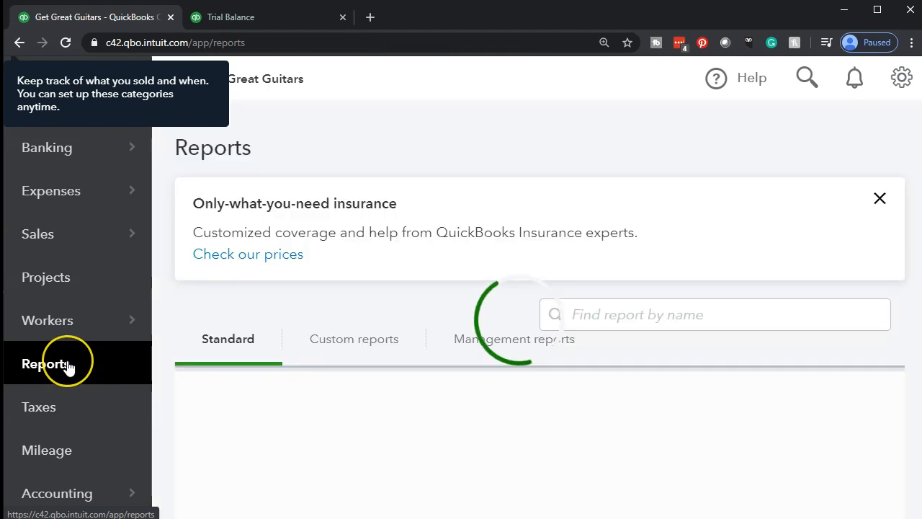
click(71, 367)
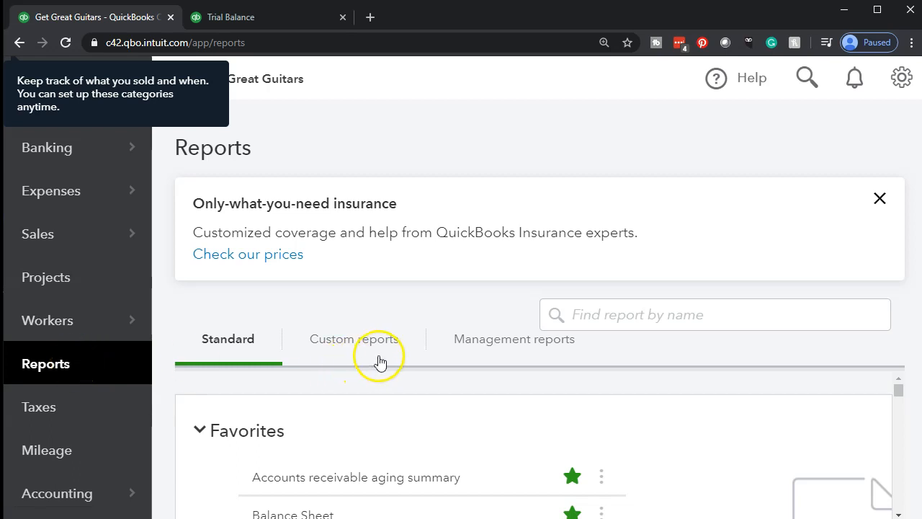
click(653, 311)
text(in)
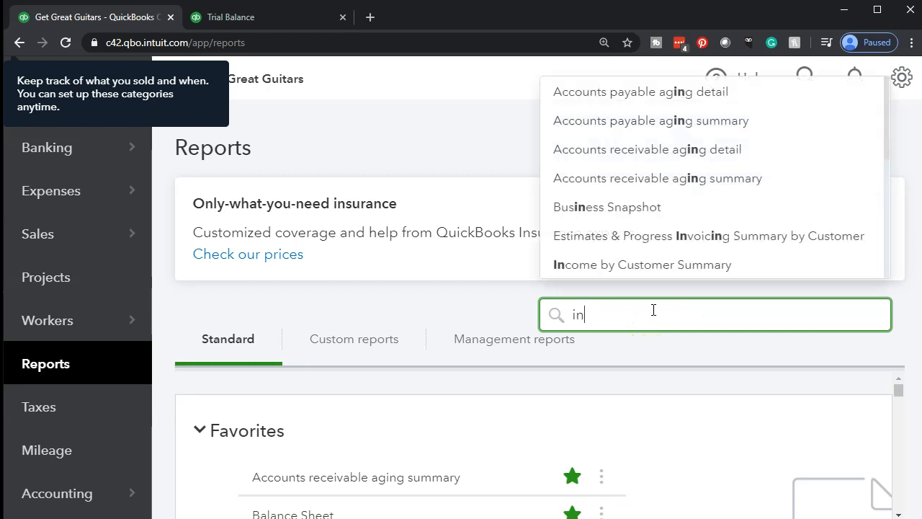
text(vent)
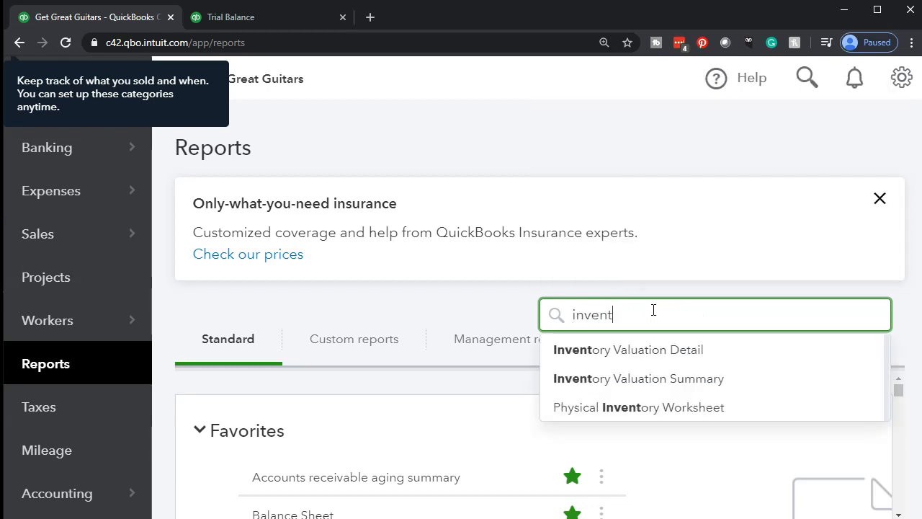
click(660, 382)
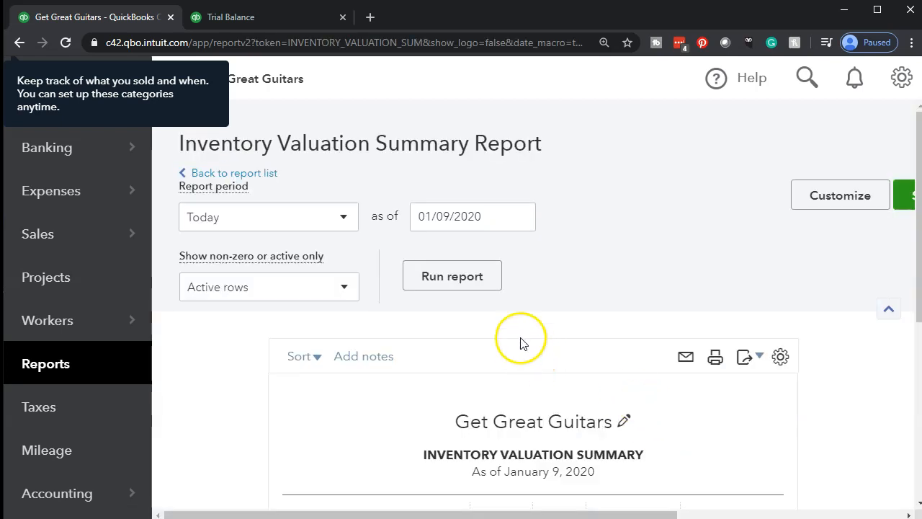
Run the Inventory Valuation Summary as of 12/31/2020 and view the item quantities and asset values.
scroll(385, 272, down, 2)
scroll(381, 261, up, 2)
drag(490, 220, 377, 214)
text(123120)
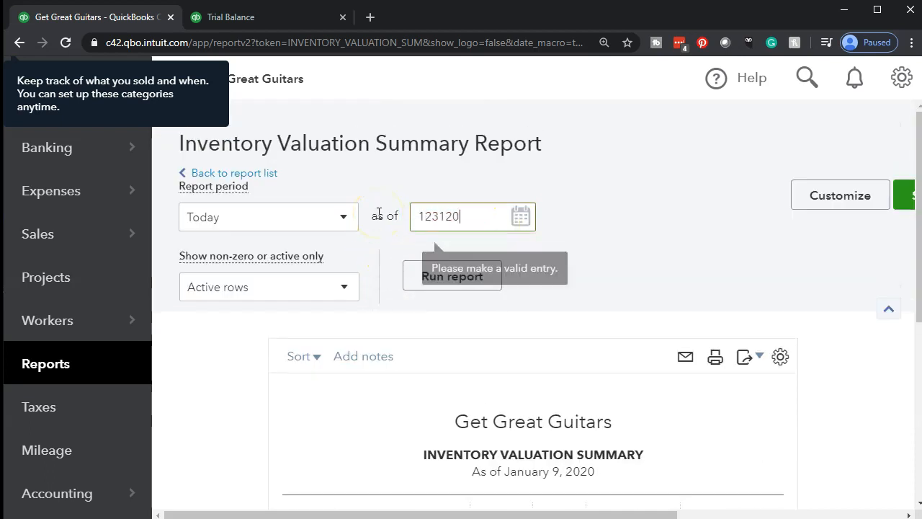
click(486, 279)
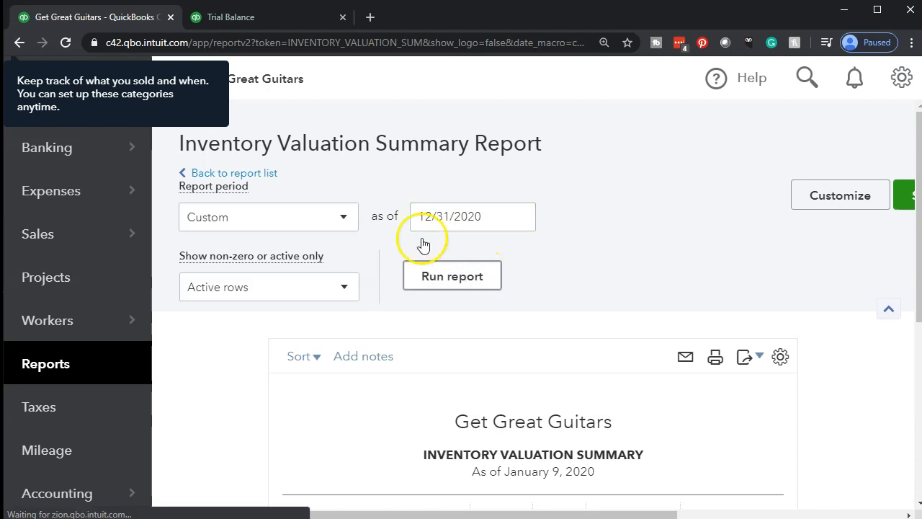
scroll(303, 266, down, 3)
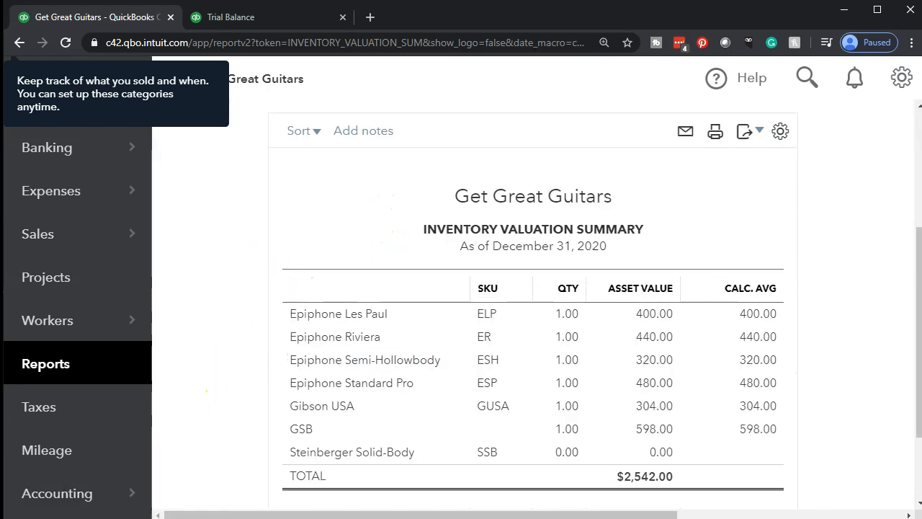
scroll(447, 272, down, 1)
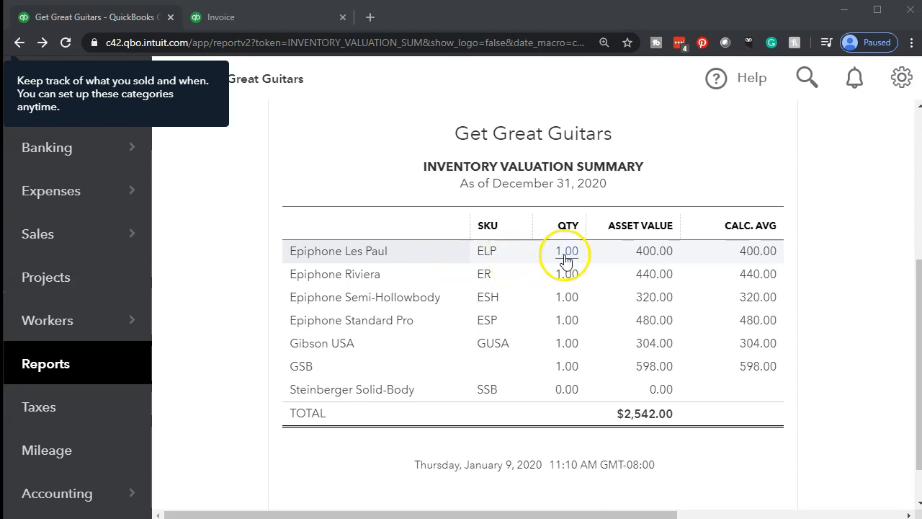
Examine the Epiphone Les Paul entries in the Inventory Valuation Detail and return to the Inventory Valuation Summary.
click(643, 252)
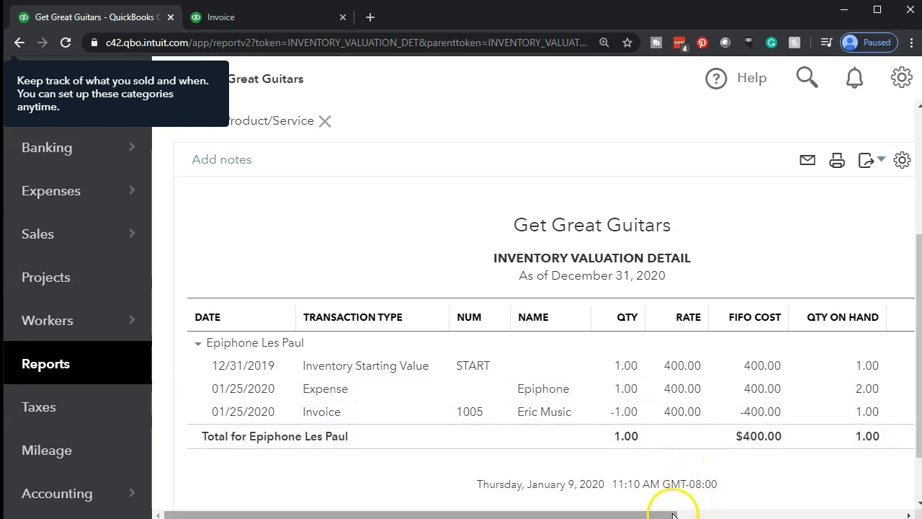
mouse_move(673, 516)
mouse_down()
mouse_move(724, 517)
mouse_move(668, 510)
mouse_up()
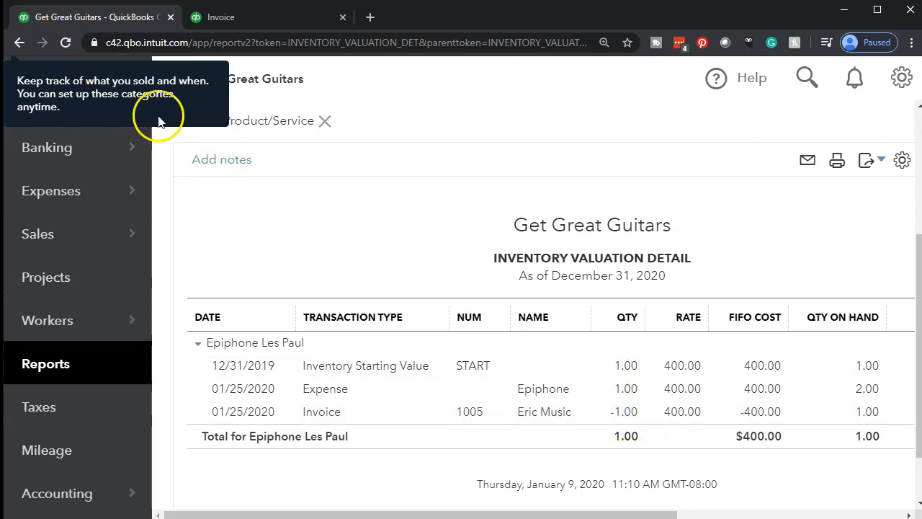
click(21, 41)
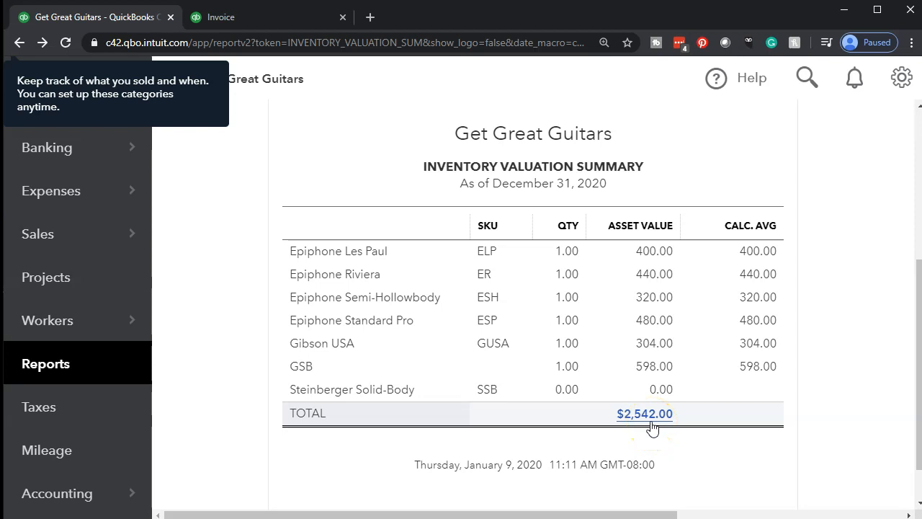
Close the Eric Music invoice, return to the Trial Balance, and compare its Inventory Asset balance with the Inventory Valuation Summary total.
click(249, 11)
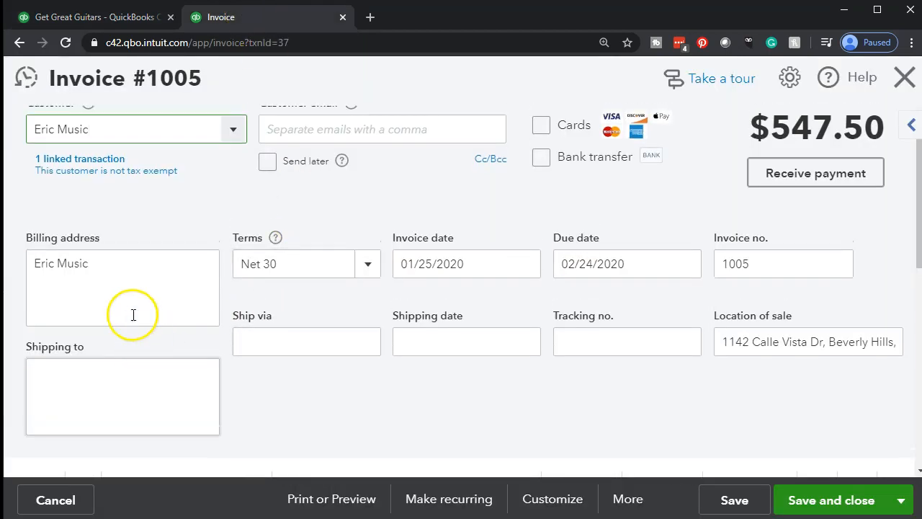
click(904, 78)
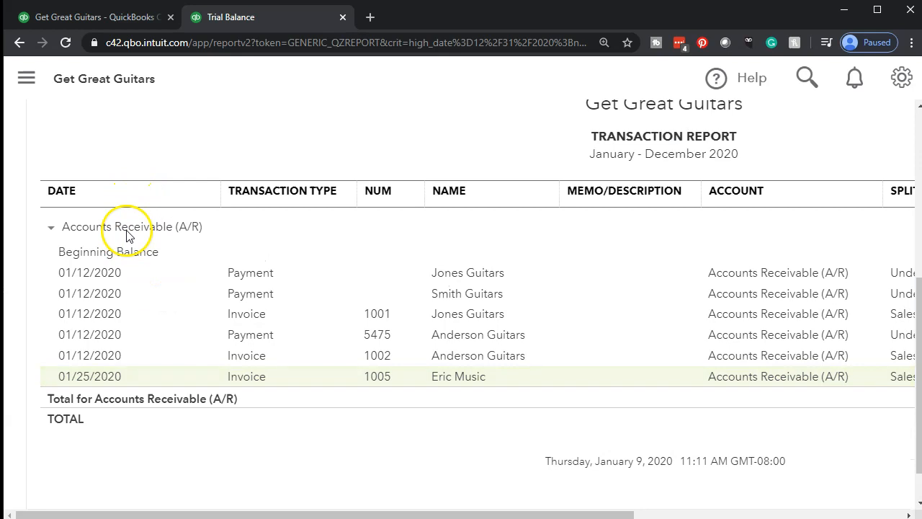
scroll(126, 231, up, 5)
click(148, 174)
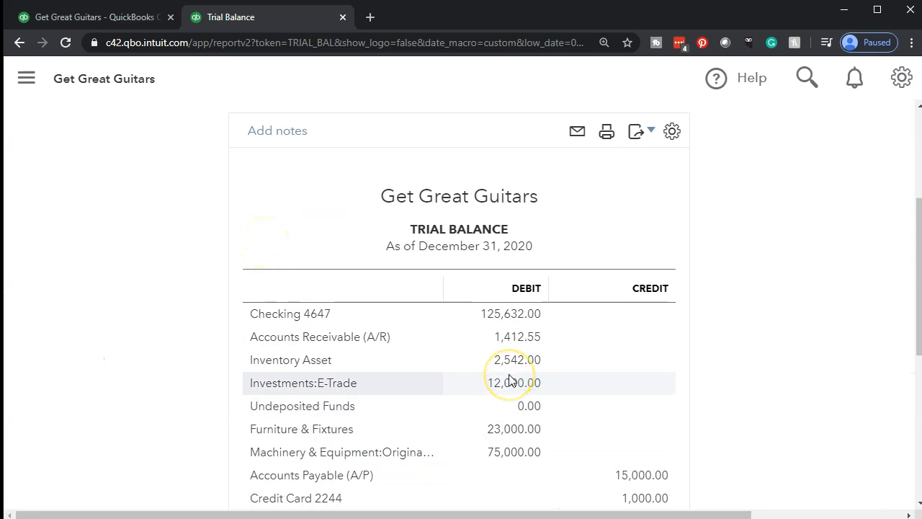
click(108, 18)
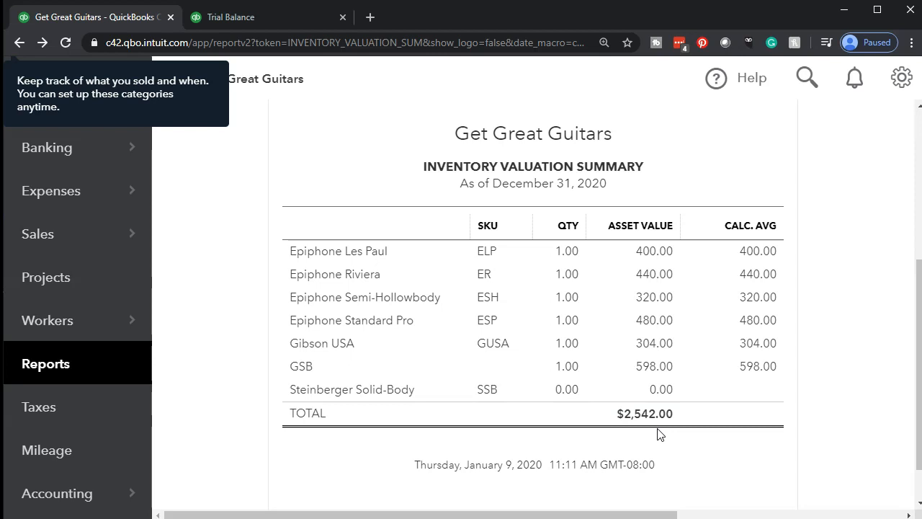
click(440, 488)
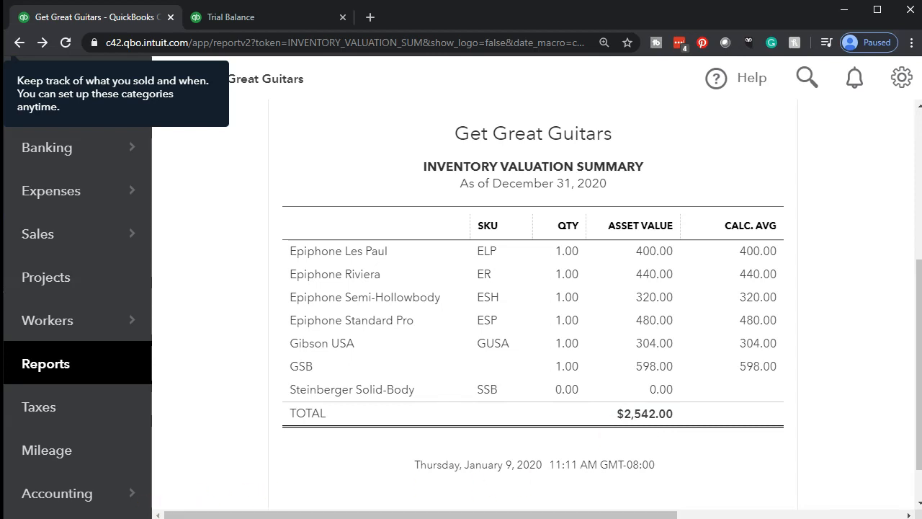